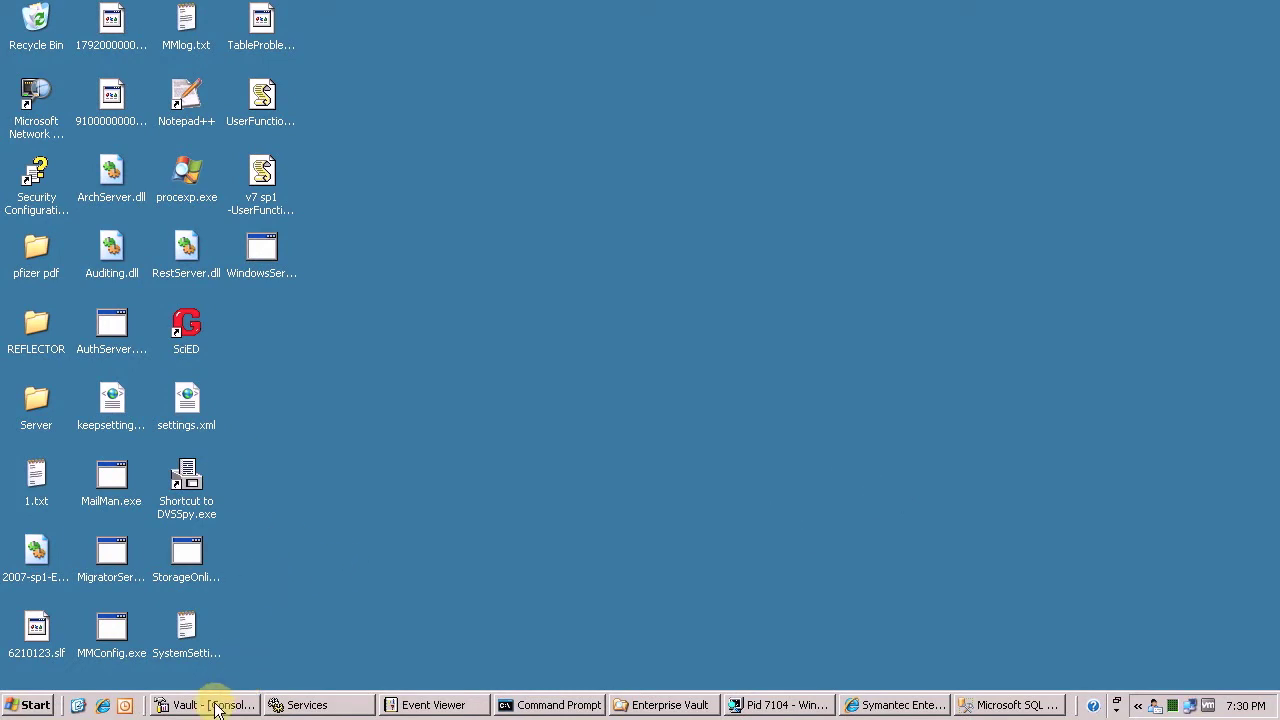
# Set Kier Policy's Vault Cache content strategy to 'Do not store any items in cache' and apply it
pyautogui.click(212, 705)
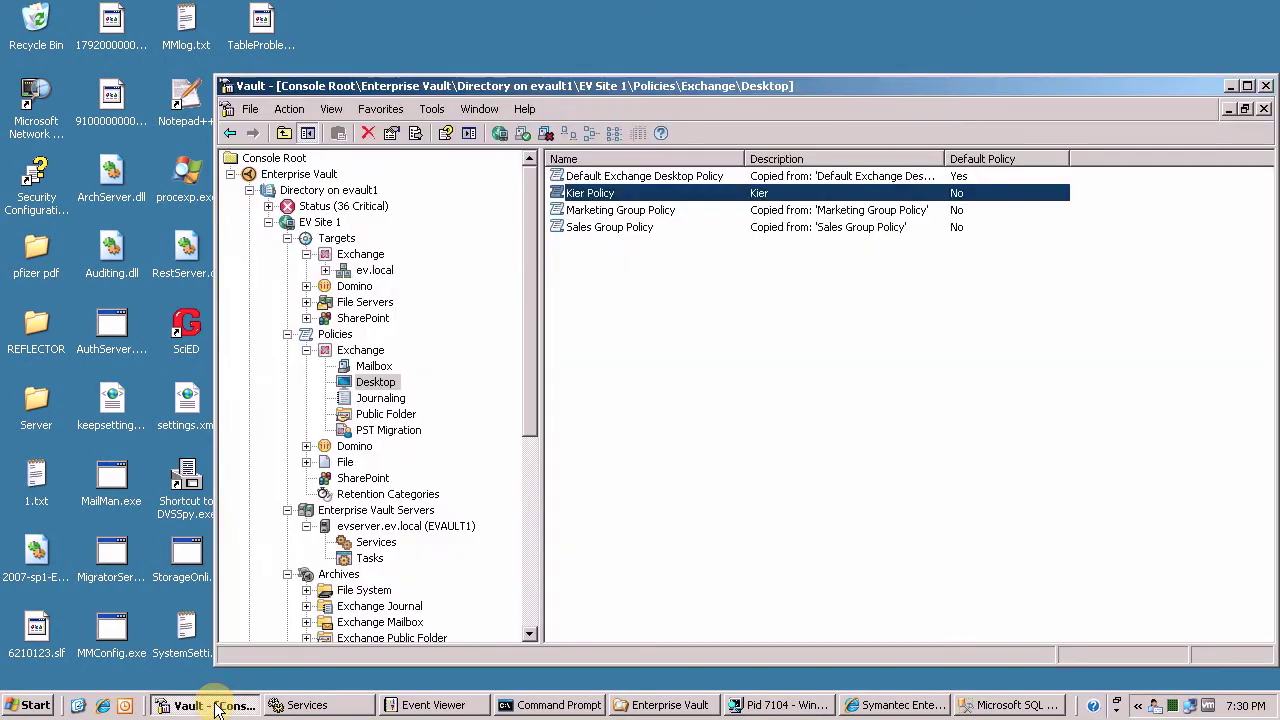
pyautogui.doubleClick(586, 194)
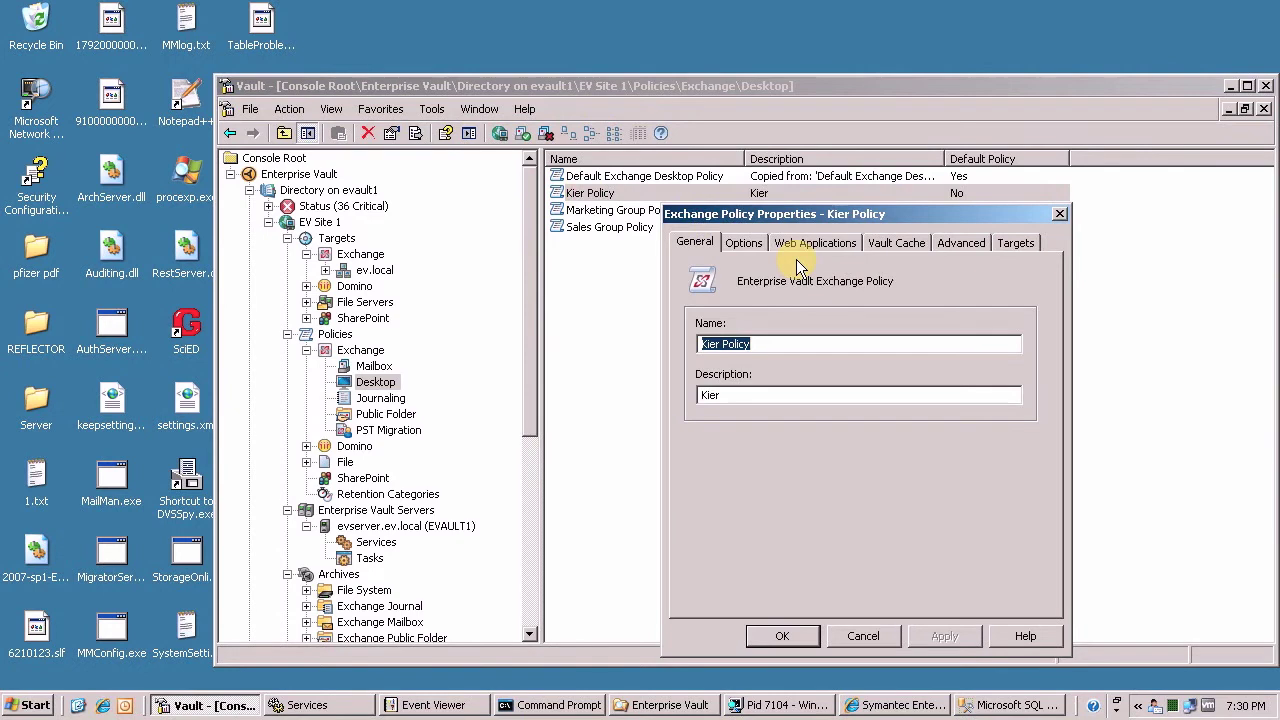
pyautogui.click(882, 244)
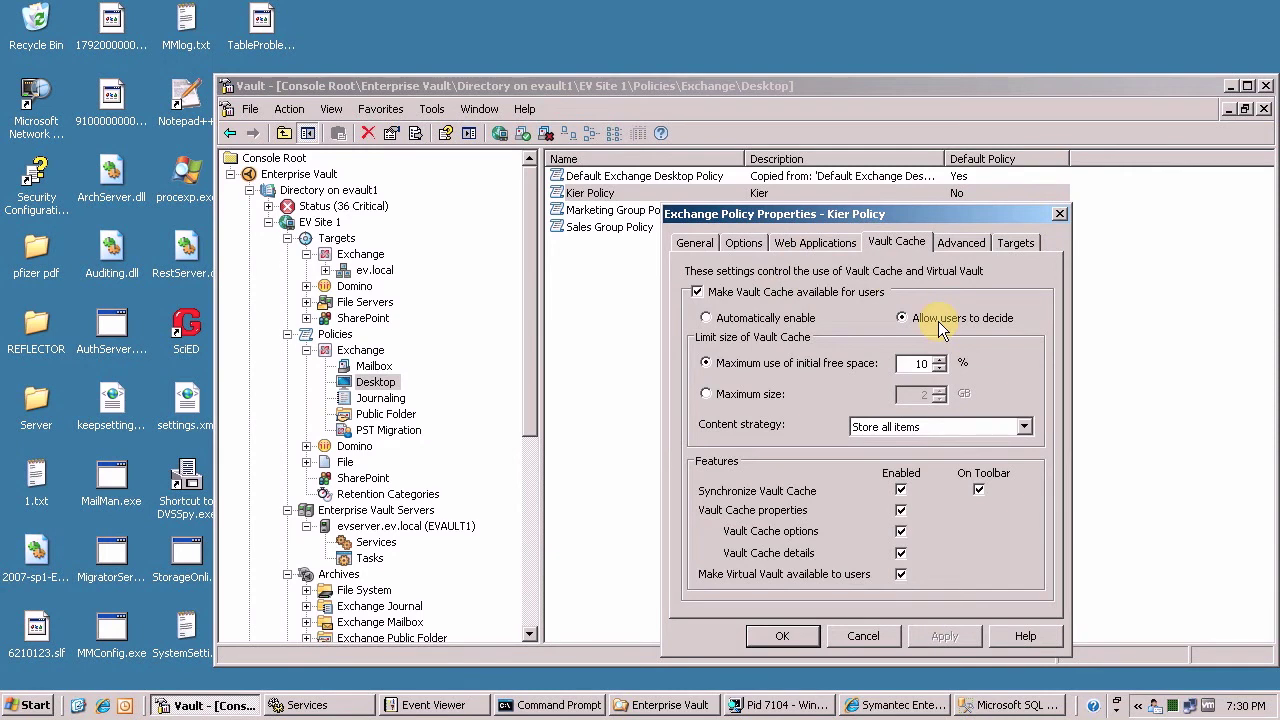
pyautogui.click(905, 427)
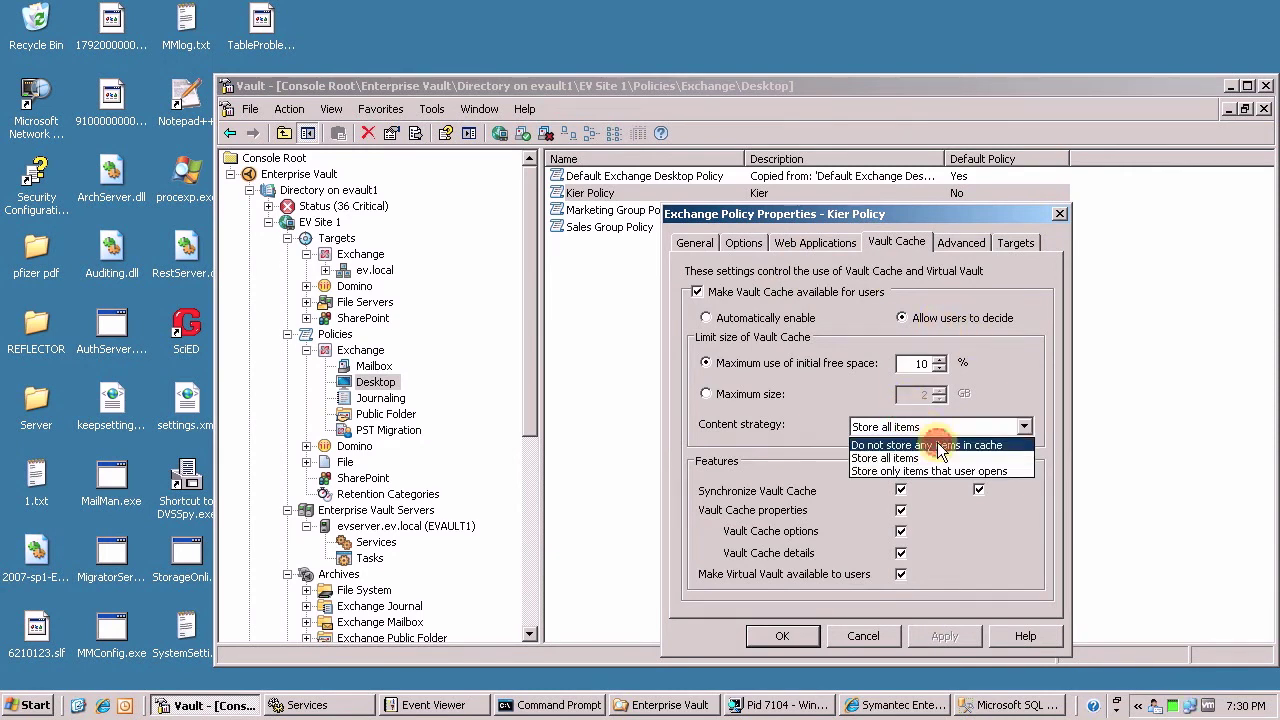
pyautogui.click(993, 446)
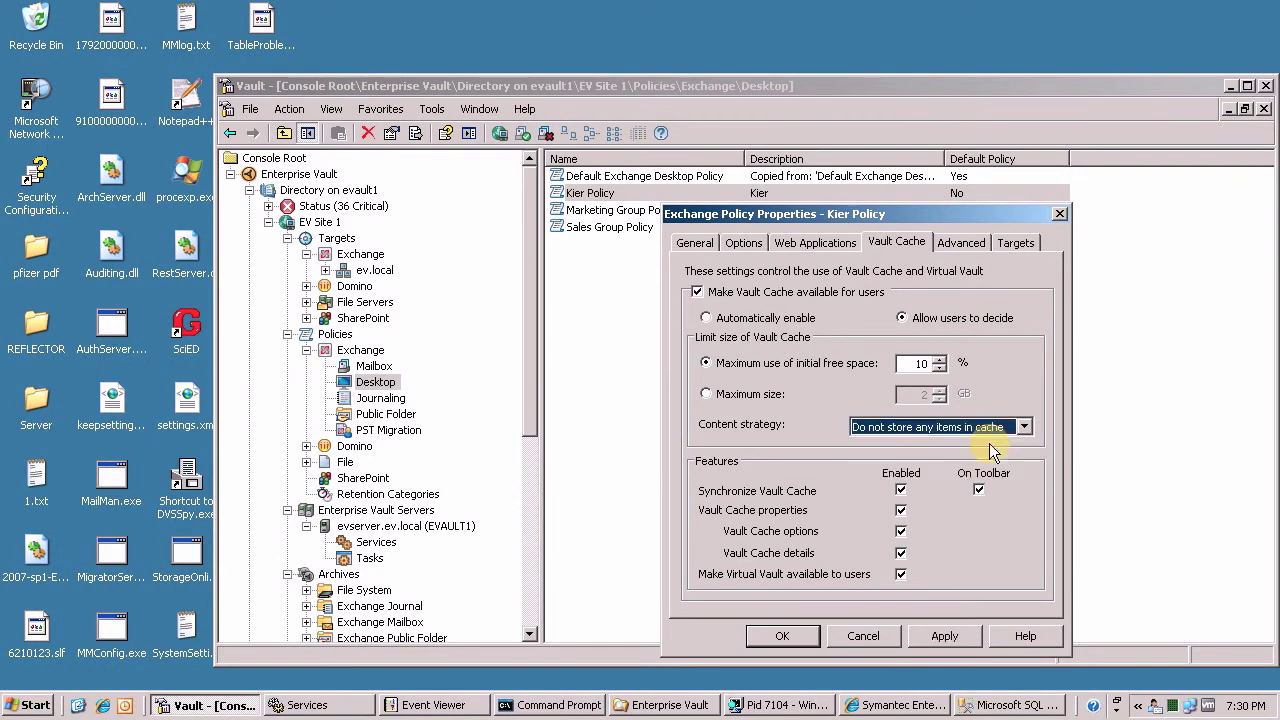
pyautogui.click(948, 638)
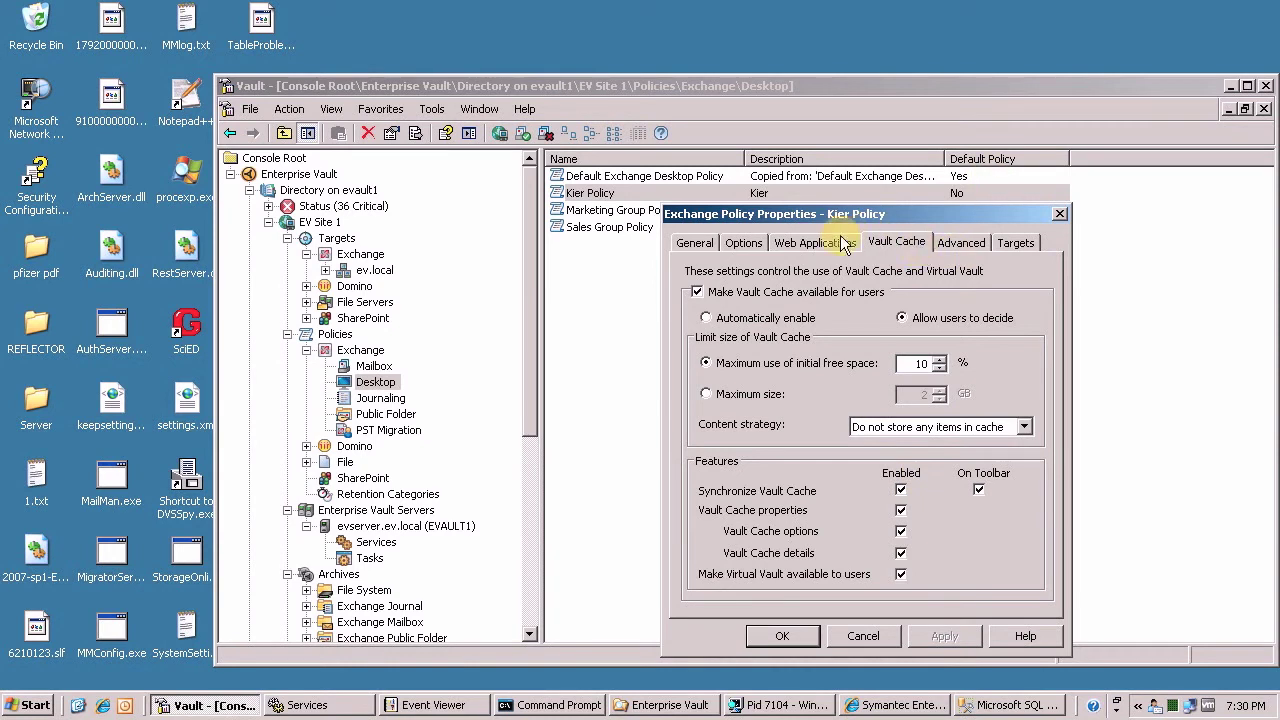
# Save and close the policy properties, then display the evserver task list
pyautogui.click(746, 243)
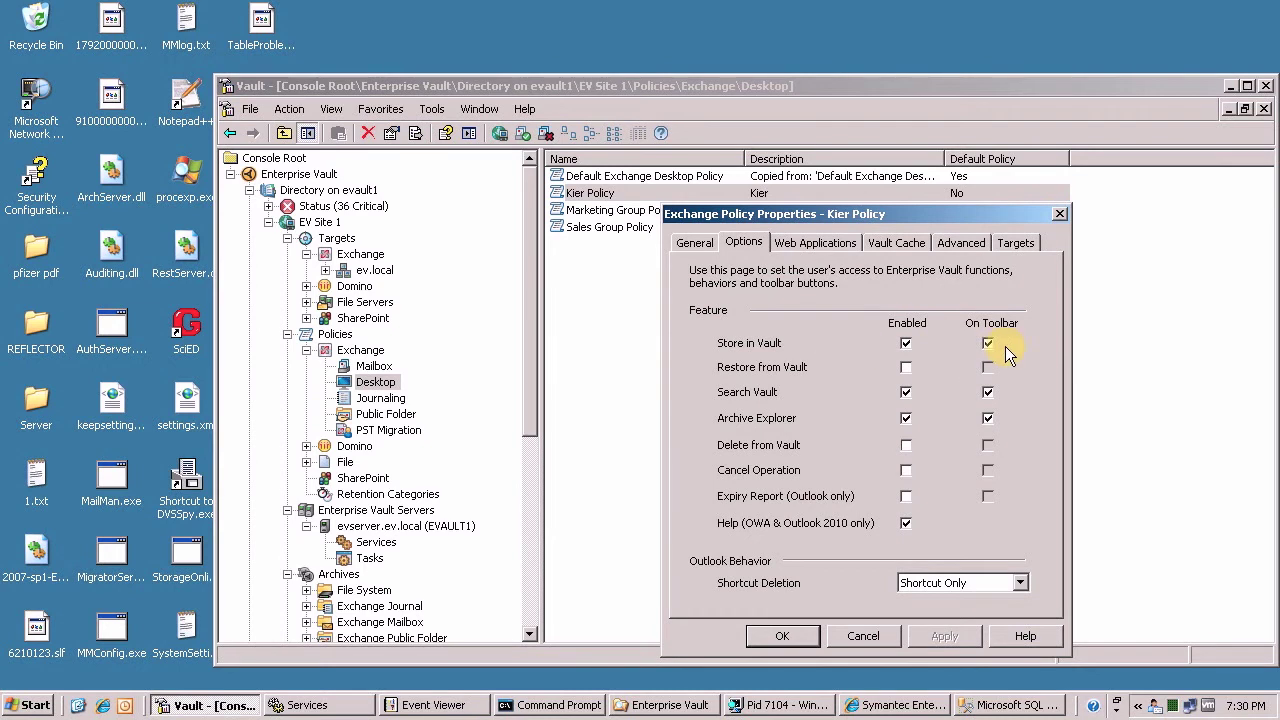
pyautogui.click(783, 637)
pyautogui.click(368, 557)
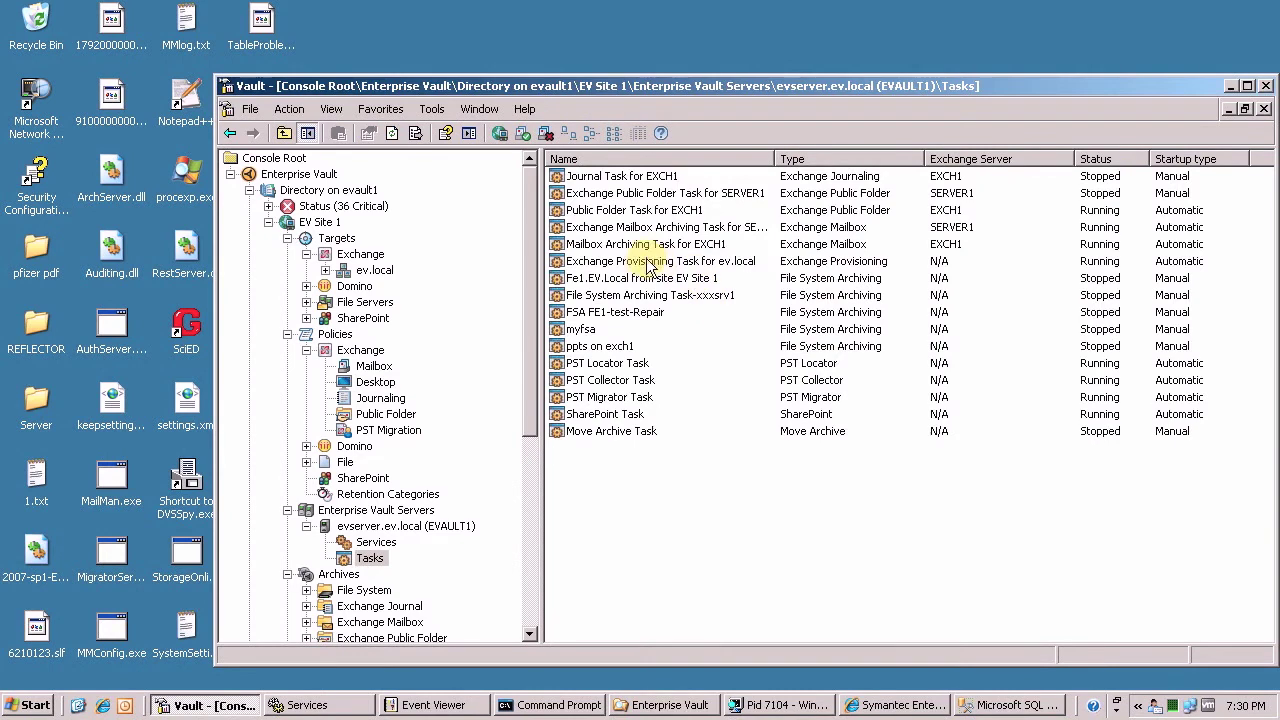
# Set the EXCH1 Mailbox Archiving Task's synchronization to Selected mailboxes
pyautogui.rightClick(619, 245)
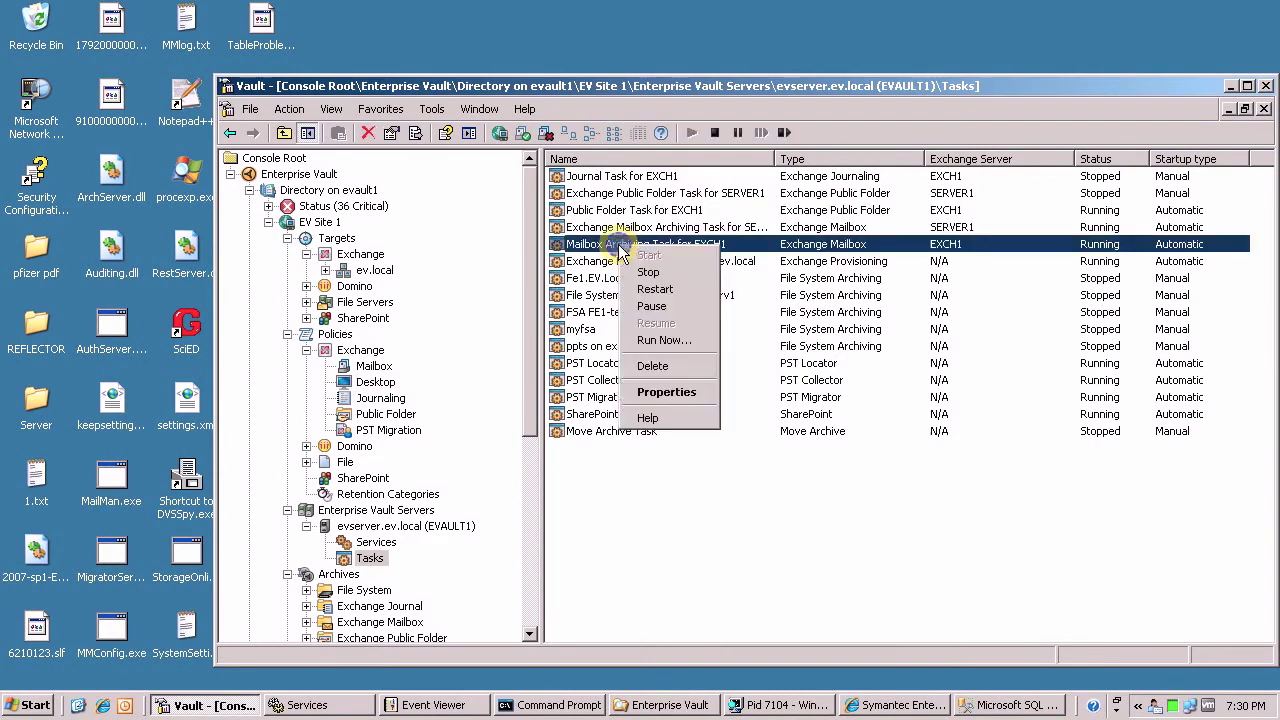
pyautogui.click(666, 391)
pyautogui.click(868, 243)
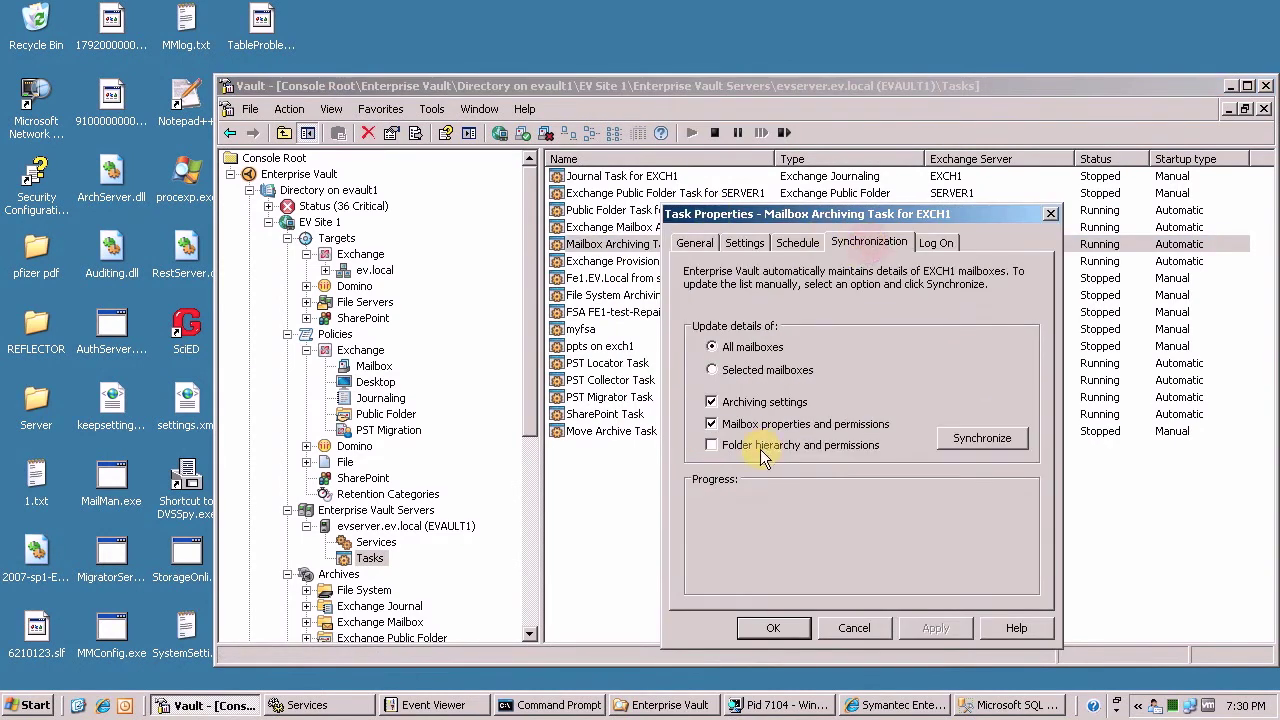
pyautogui.click(712, 369)
# Filter for the user's mailbox, synchronize it, and close the task dialogs
pyautogui.click(955, 440)
pyautogui.write('john')
pyautogui.press('Return')
pyautogui.click(829, 330)
pyautogui.click(1028, 318)
pyautogui.click(836, 577)
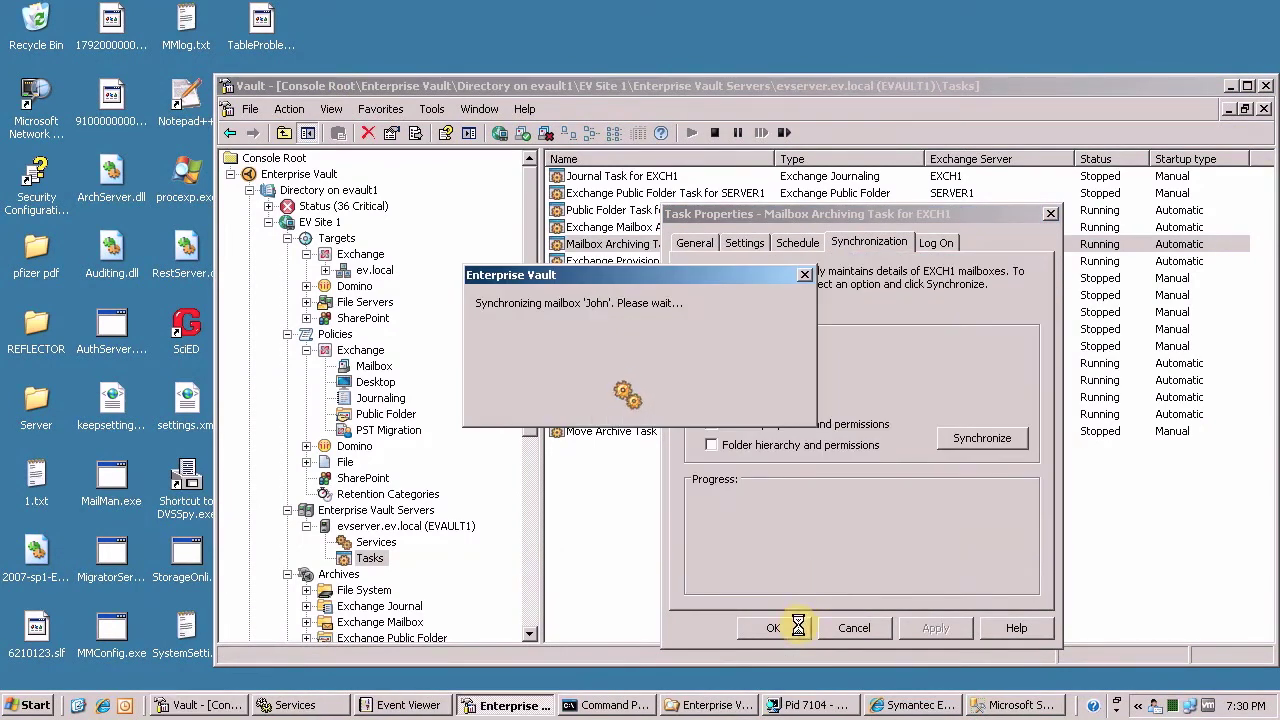
pyautogui.click(648, 404)
pyautogui.click(782, 628)
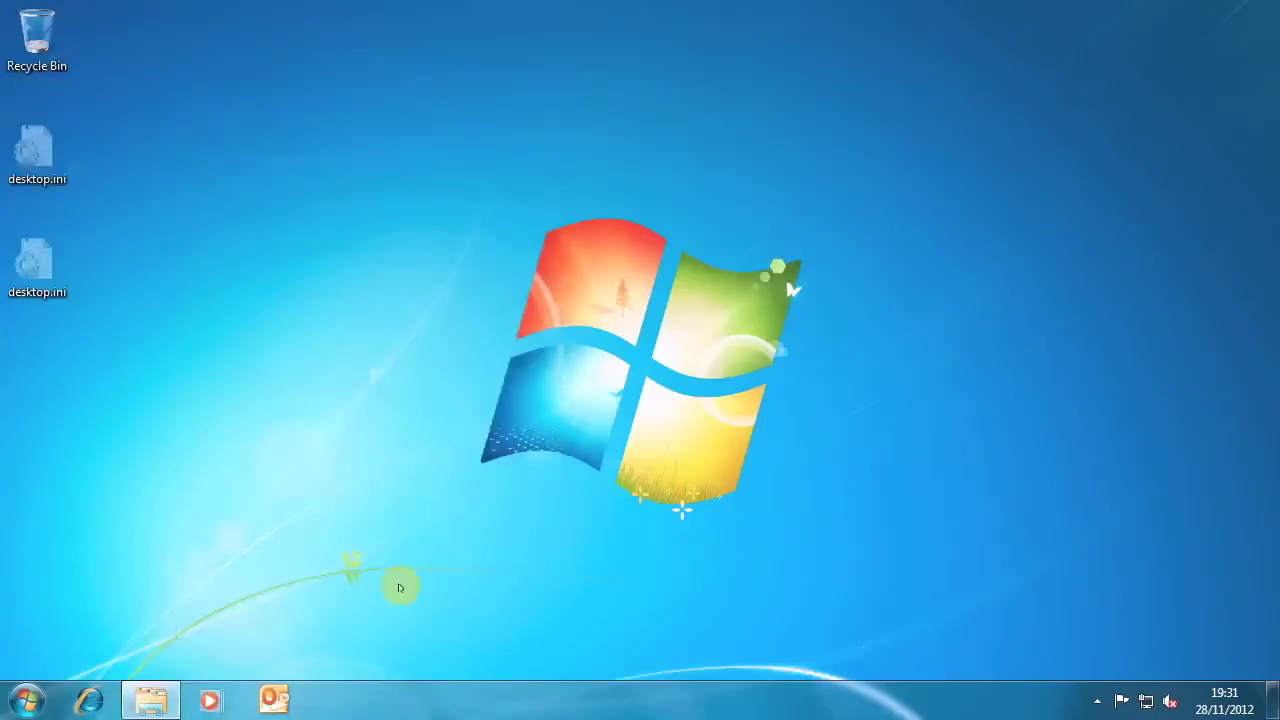
# Archive three Sent Items messages with Enterprise Vault Store, then bring up the Vault Cache folder
pyautogui.click(277, 703)
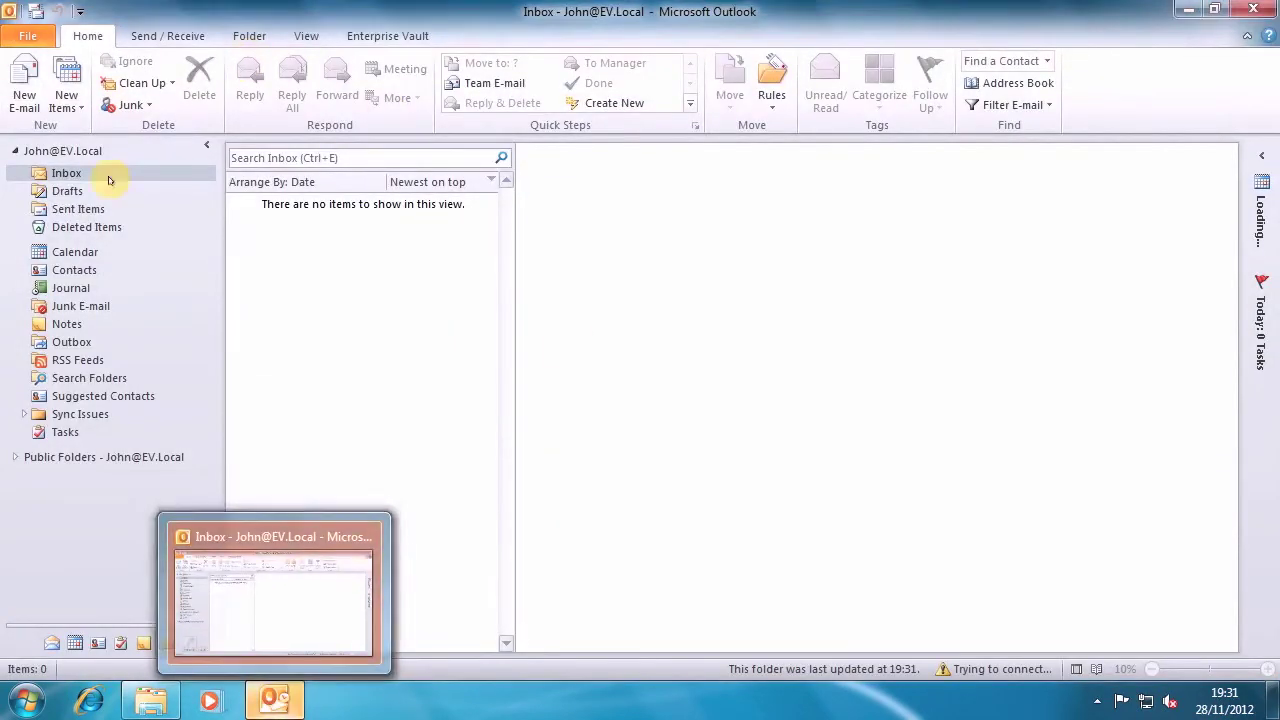
pyautogui.click(65, 210)
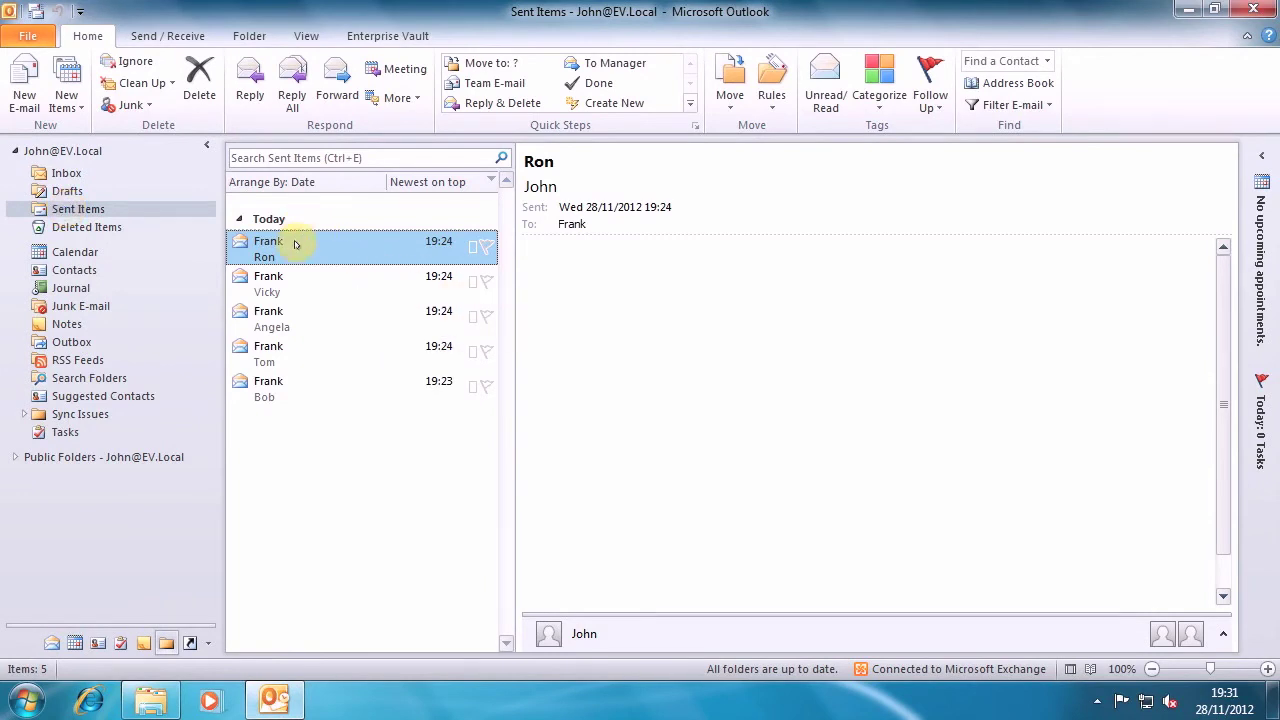
pyautogui.keyDown('ctrl'); pyautogui.click(328, 283); pyautogui.keyUp('ctrl')
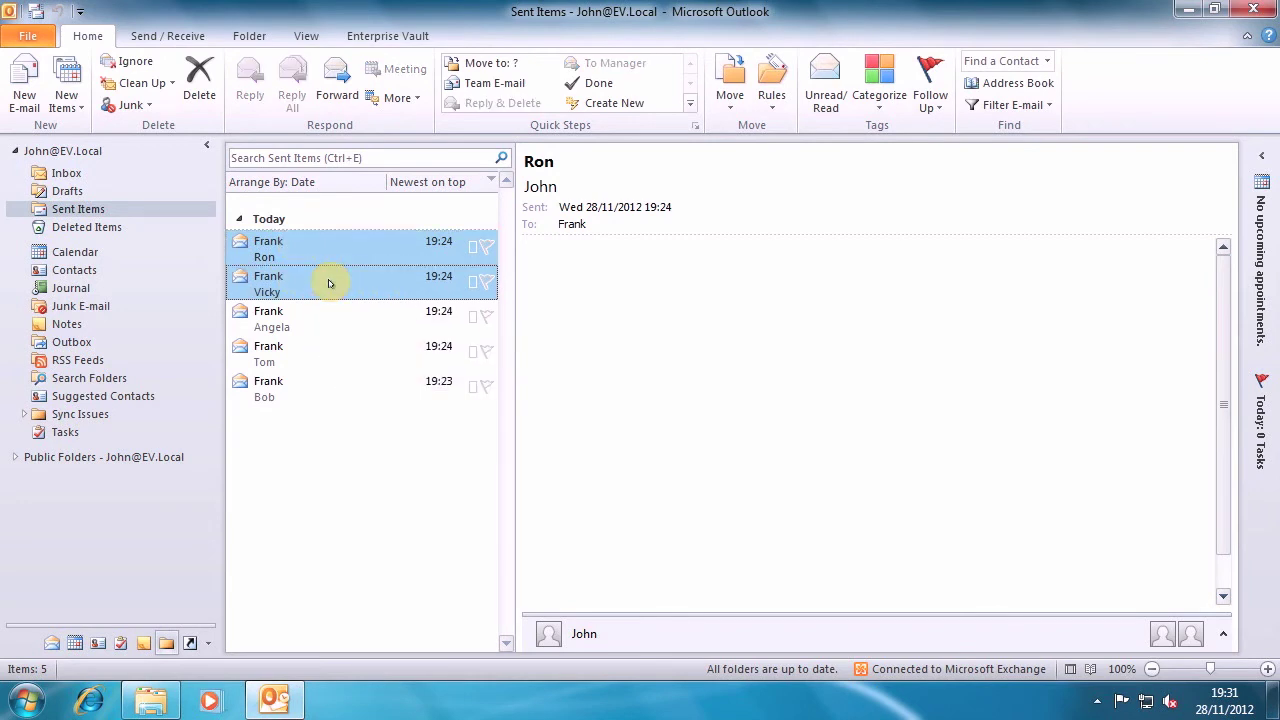
pyautogui.keyDown('ctrl'); pyautogui.click(329, 343); pyautogui.keyUp('ctrl')
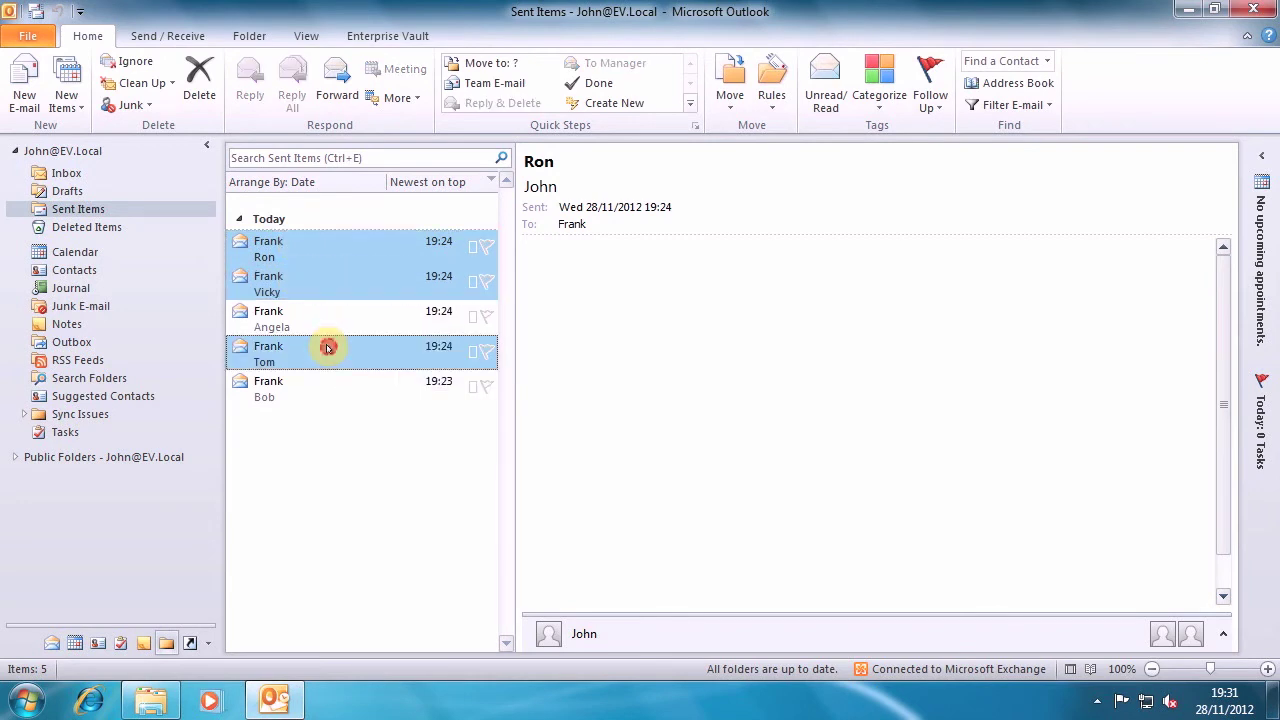
pyautogui.click(420, 34)
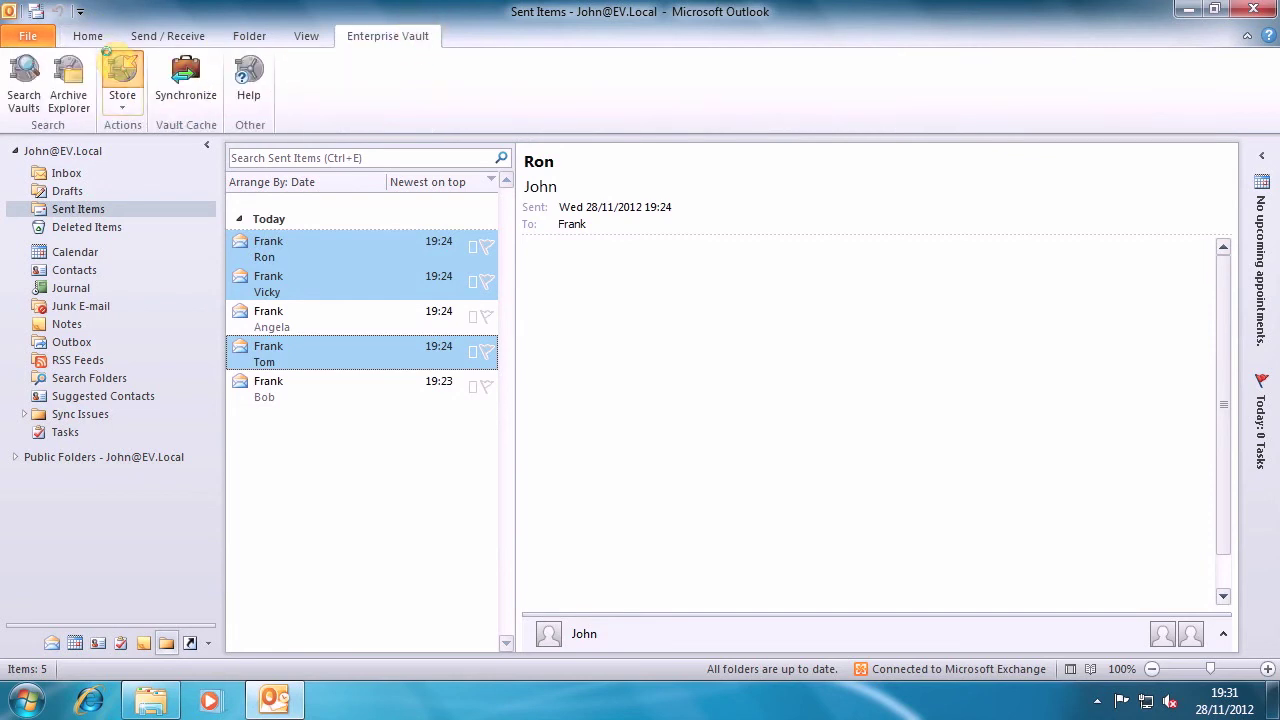
pyautogui.click(122, 70)
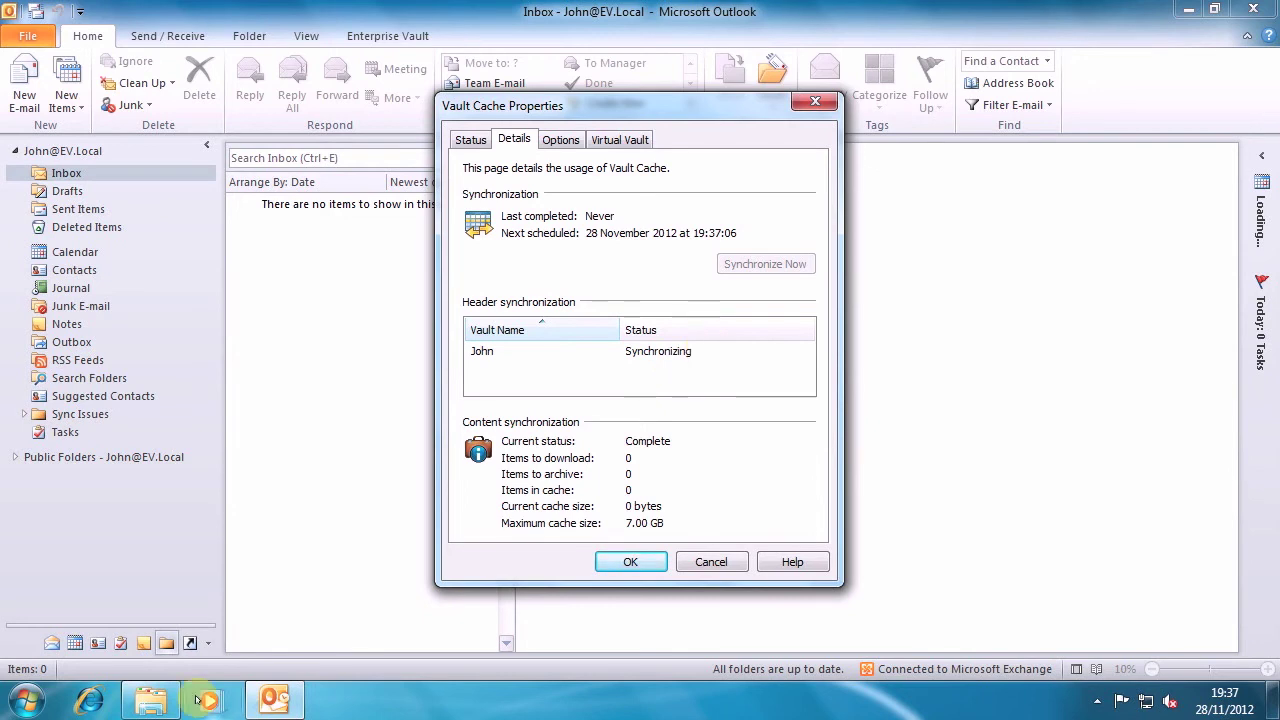
pyautogui.click(151, 700)
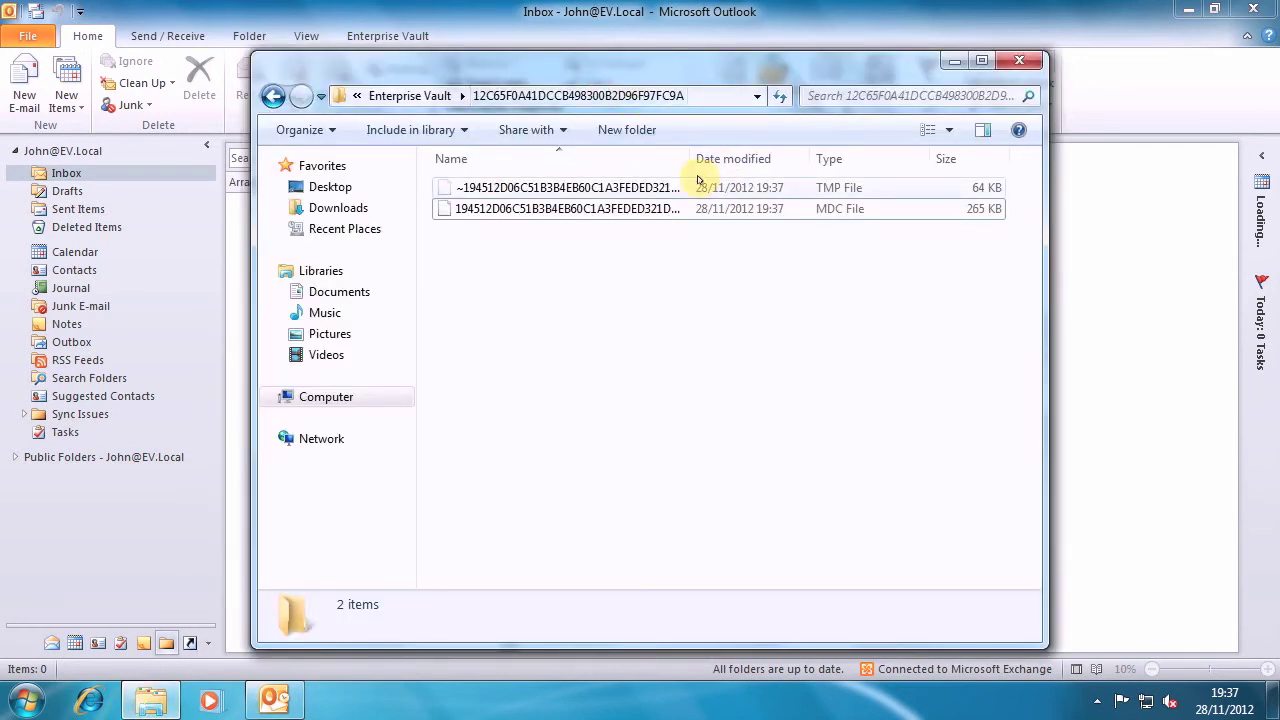
# Check the Vault Cache file sizes, confirm header synchronization is Complete, and close Vault Cache Properties
pyautogui.moveTo(692, 163); pyautogui.dragTo(838, 167)
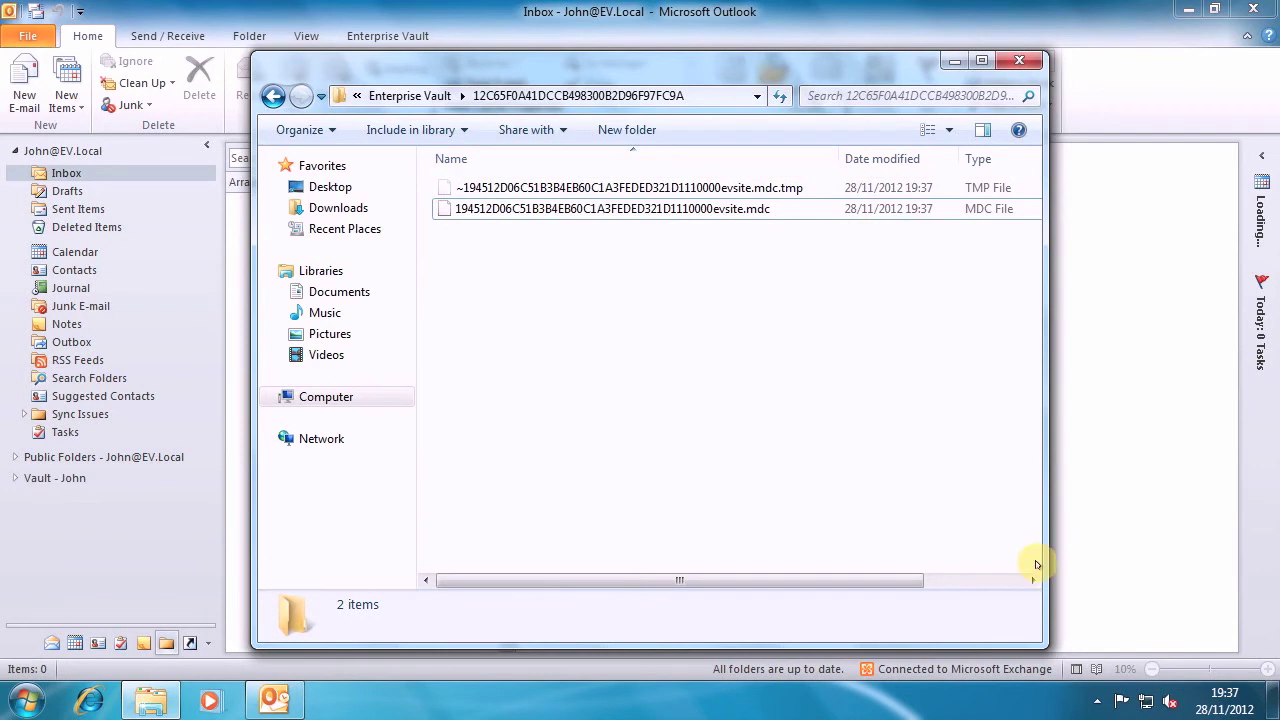
pyautogui.moveTo(1043, 546); pyautogui.dragTo(1238, 540)
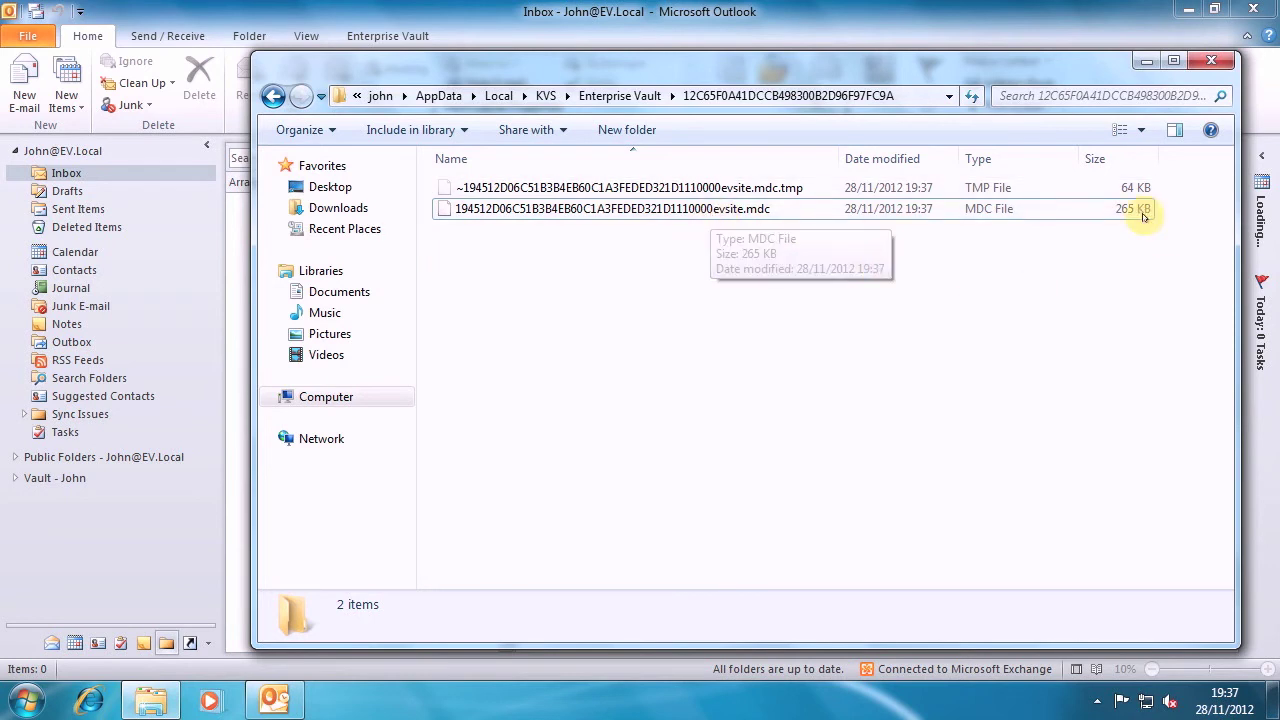
pyautogui.click(1152, 62)
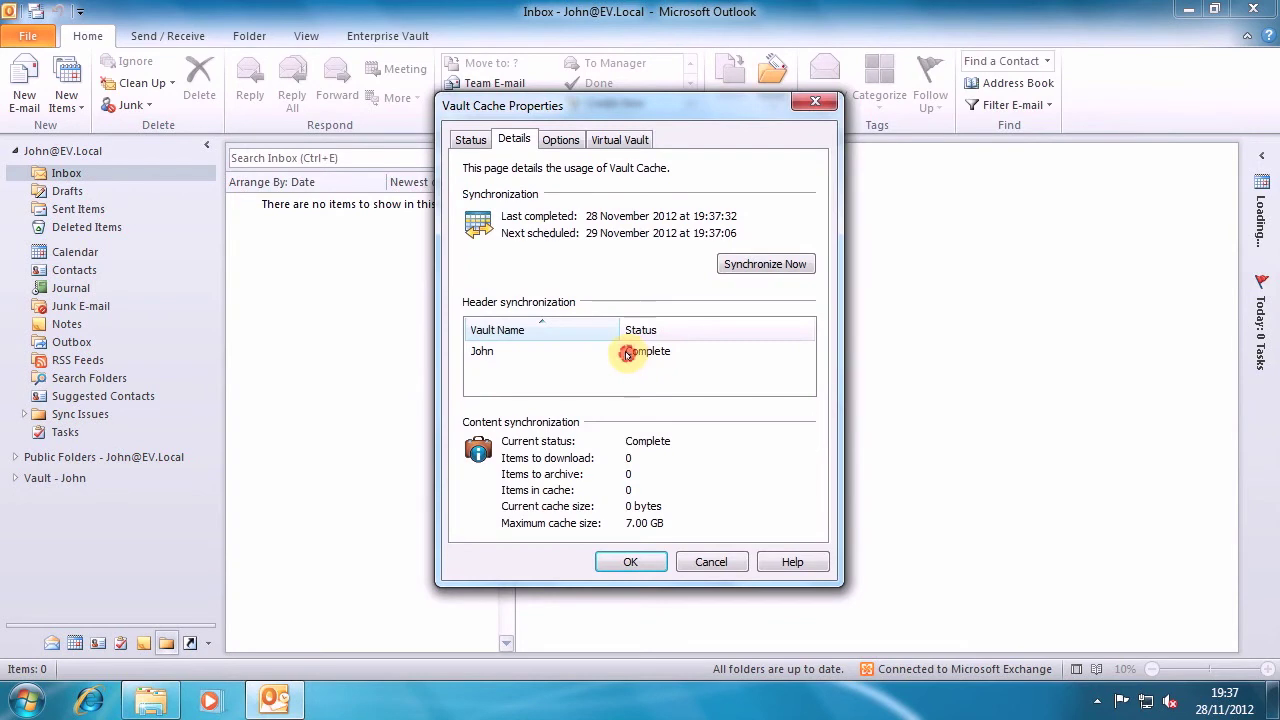
pyautogui.click(515, 348)
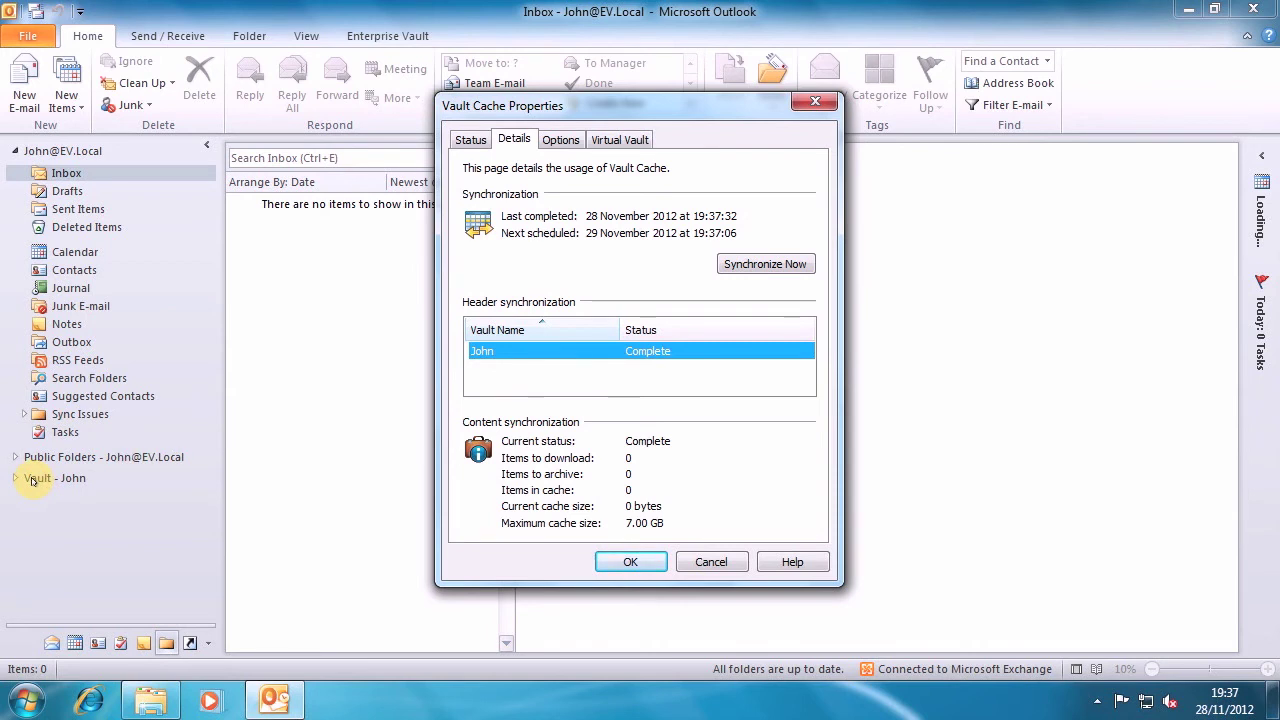
pyautogui.click(630, 562)
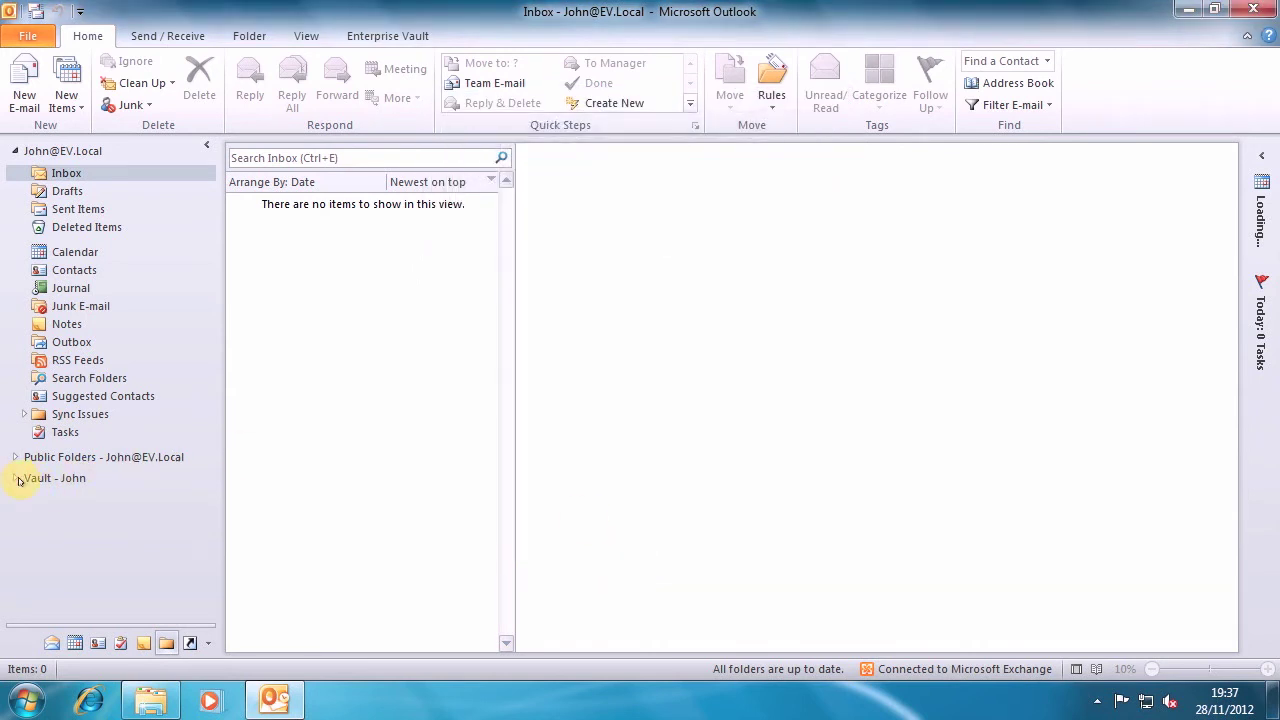
pyautogui.click(1274, 700)
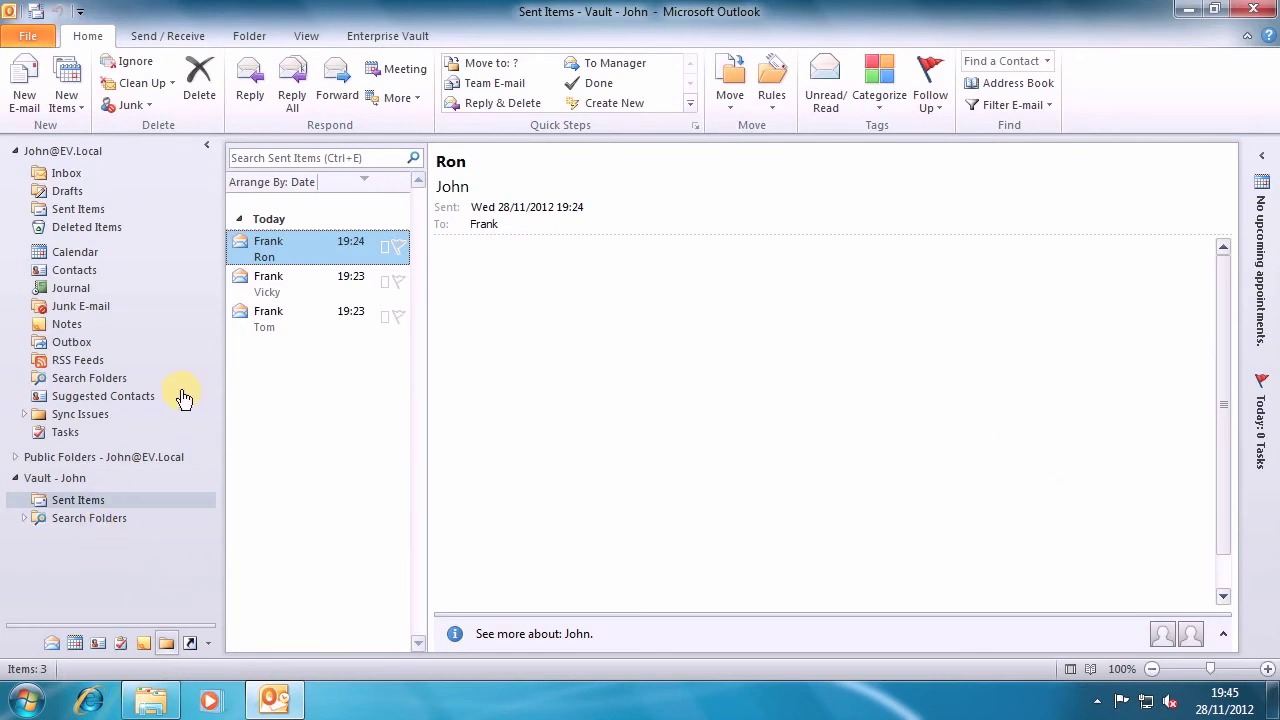
# Browse the three archived messages in the Virtual Vault's Sent Items
pyautogui.click(289, 290)
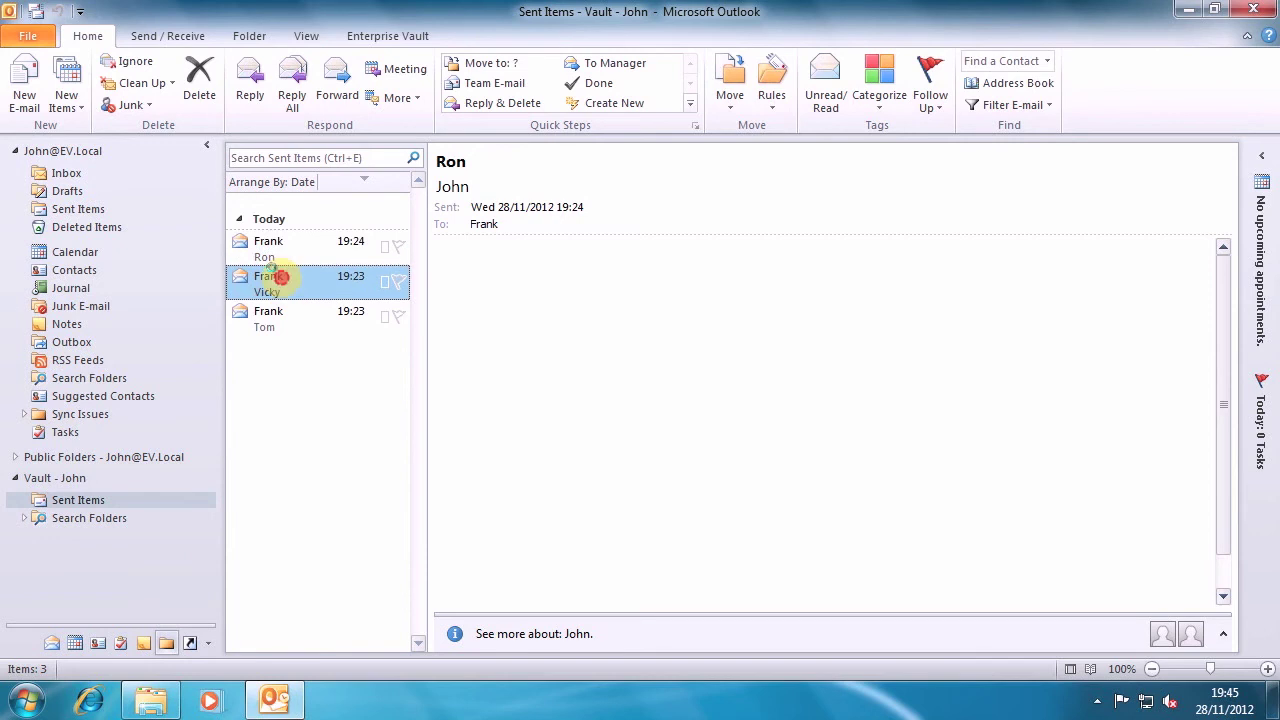
pyautogui.click(277, 314)
pyautogui.click(286, 245)
pyautogui.click(286, 284)
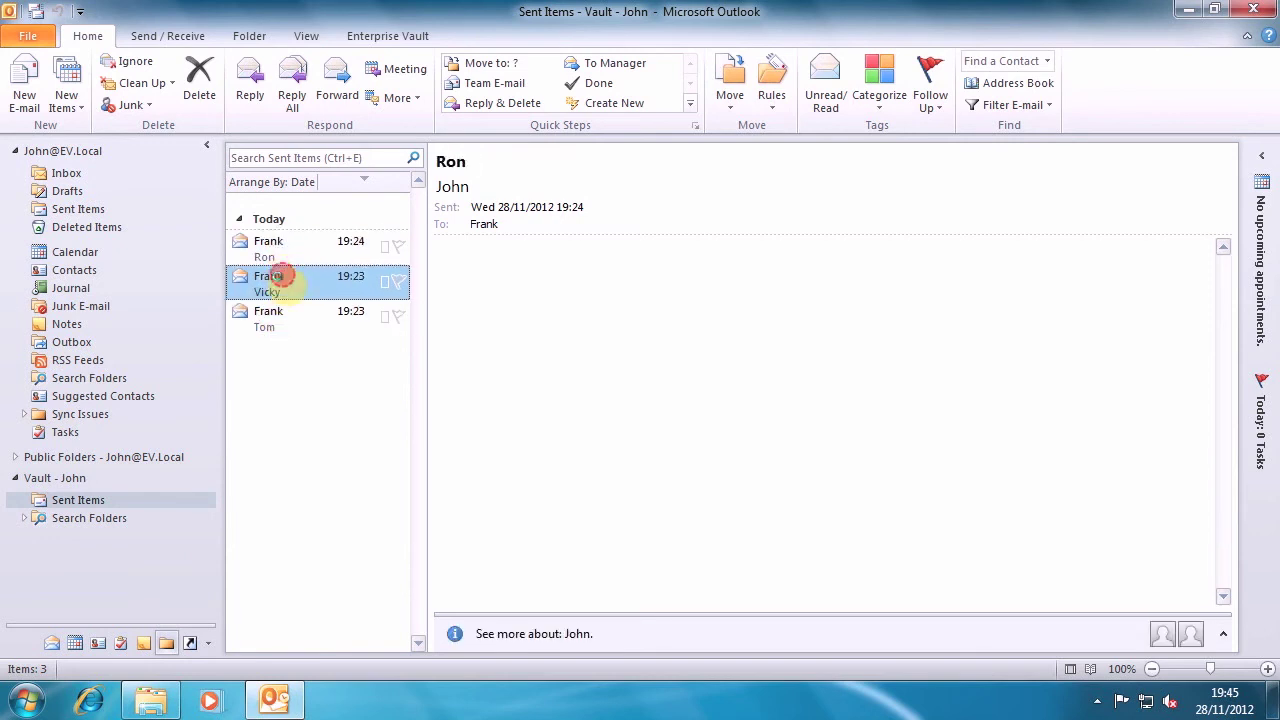
pyautogui.click(291, 316)
# Compare with the two messages left in the mailbox Sent Items, then reopen the vault's Sent Items
pyautogui.click(66, 209)
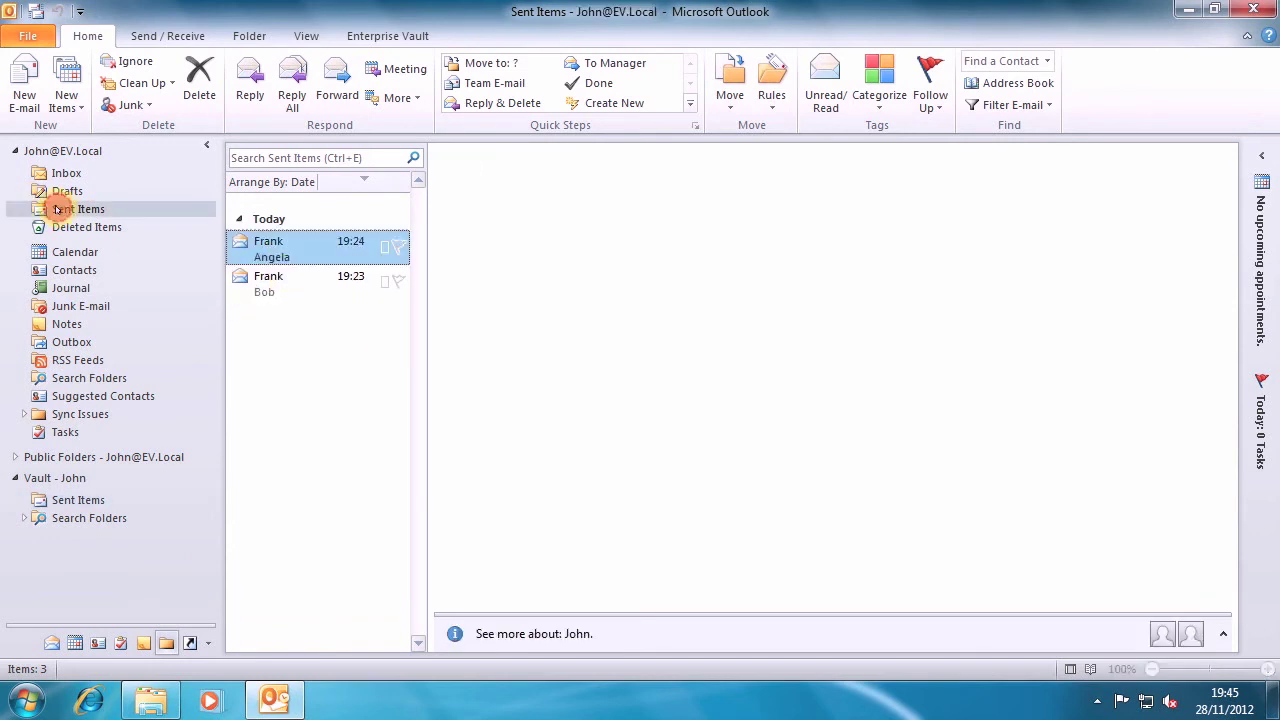
pyautogui.click(323, 286)
pyautogui.click(314, 246)
pyautogui.click(303, 274)
pyautogui.click(293, 241)
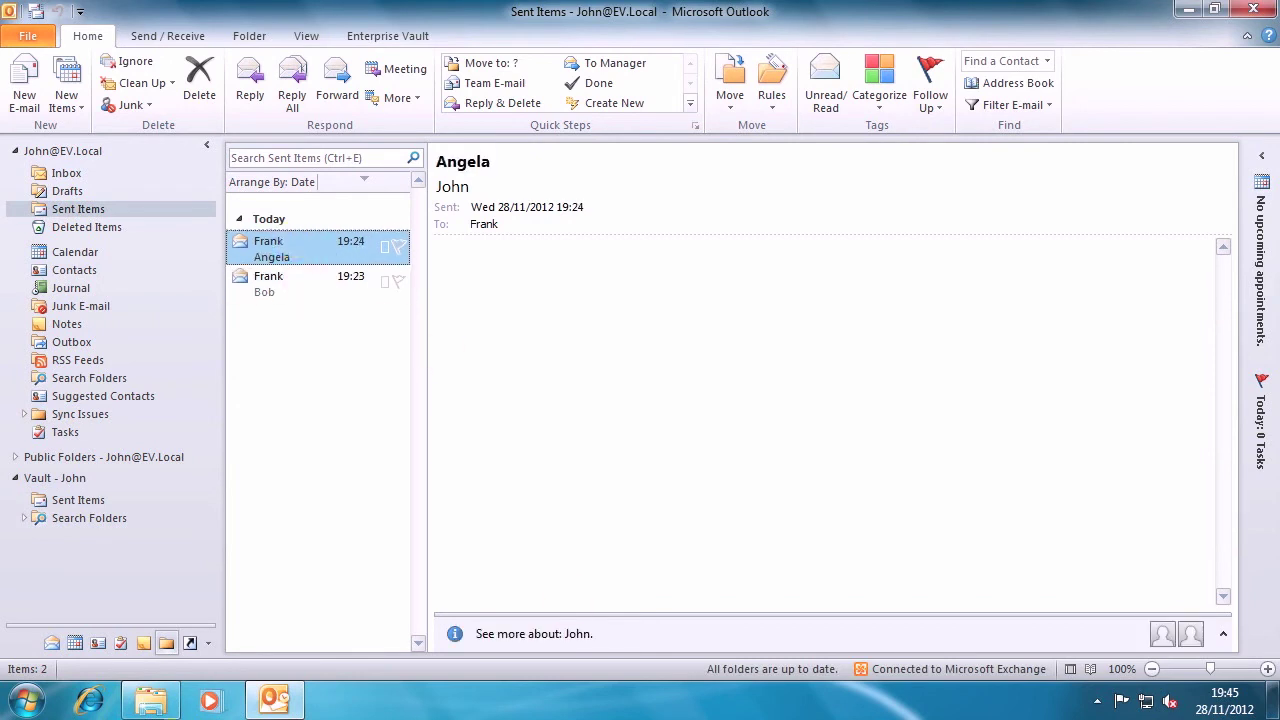
pyautogui.click(150, 700)
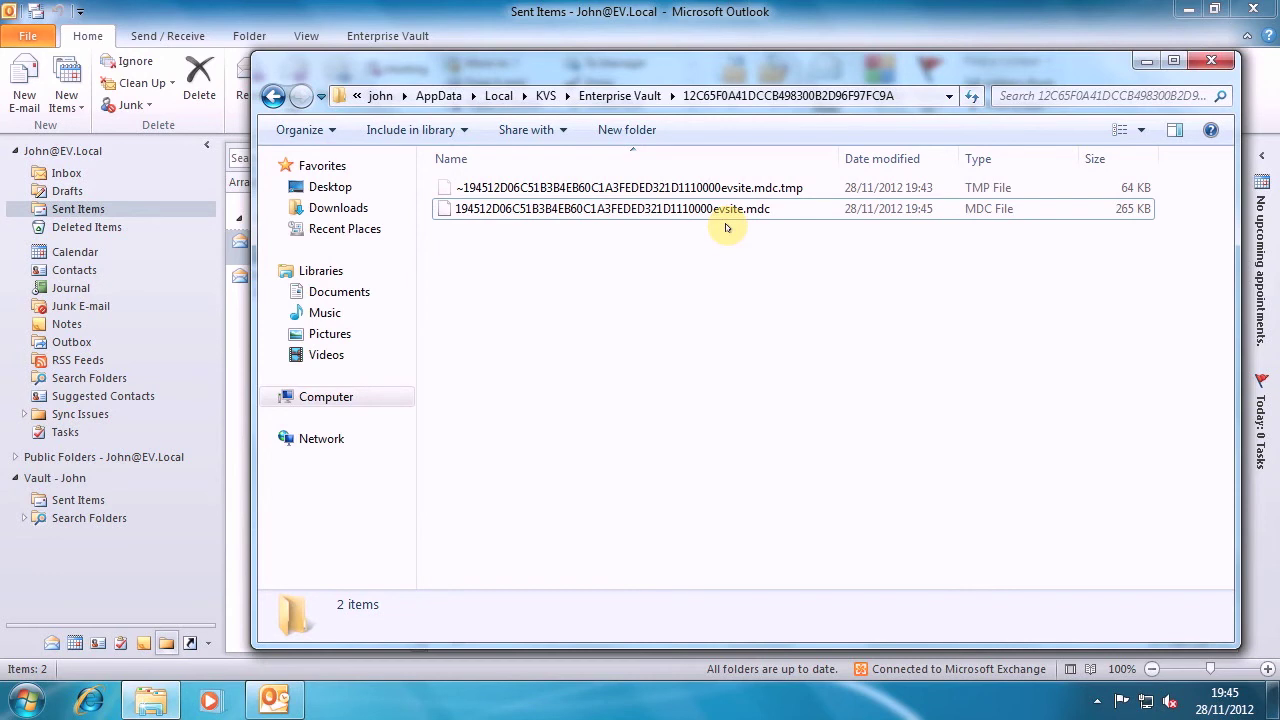
pyautogui.click(64, 500)
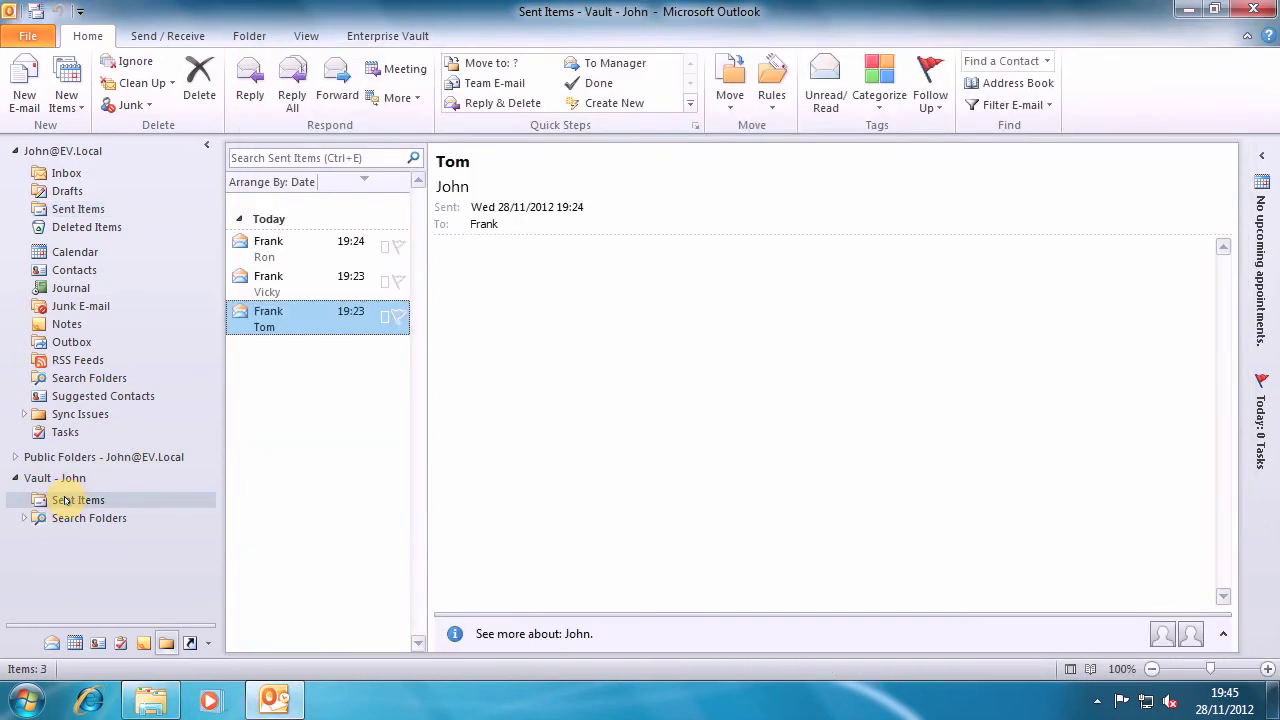
# Search all Outlook items for a recipient's name, find only the mailbox Sent Items copy, and return to Inbox
pyautogui.click(270, 155)
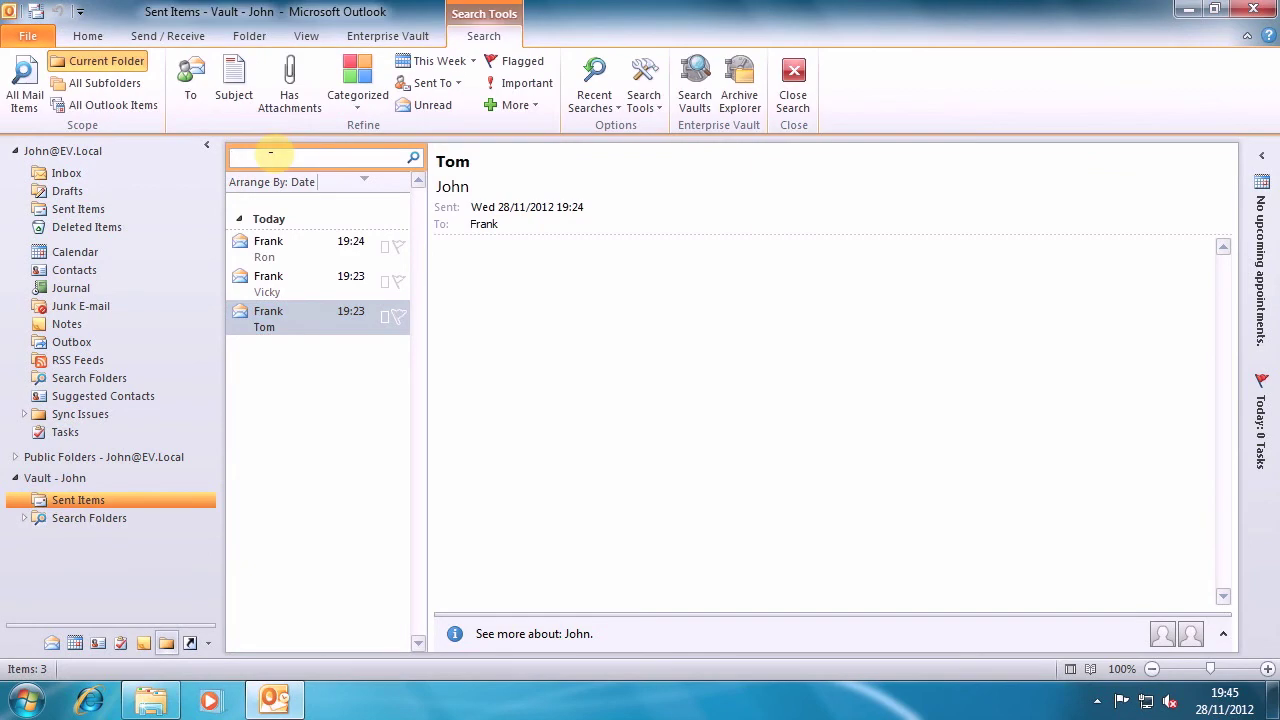
pyautogui.click(64, 173)
pyautogui.click(305, 157)
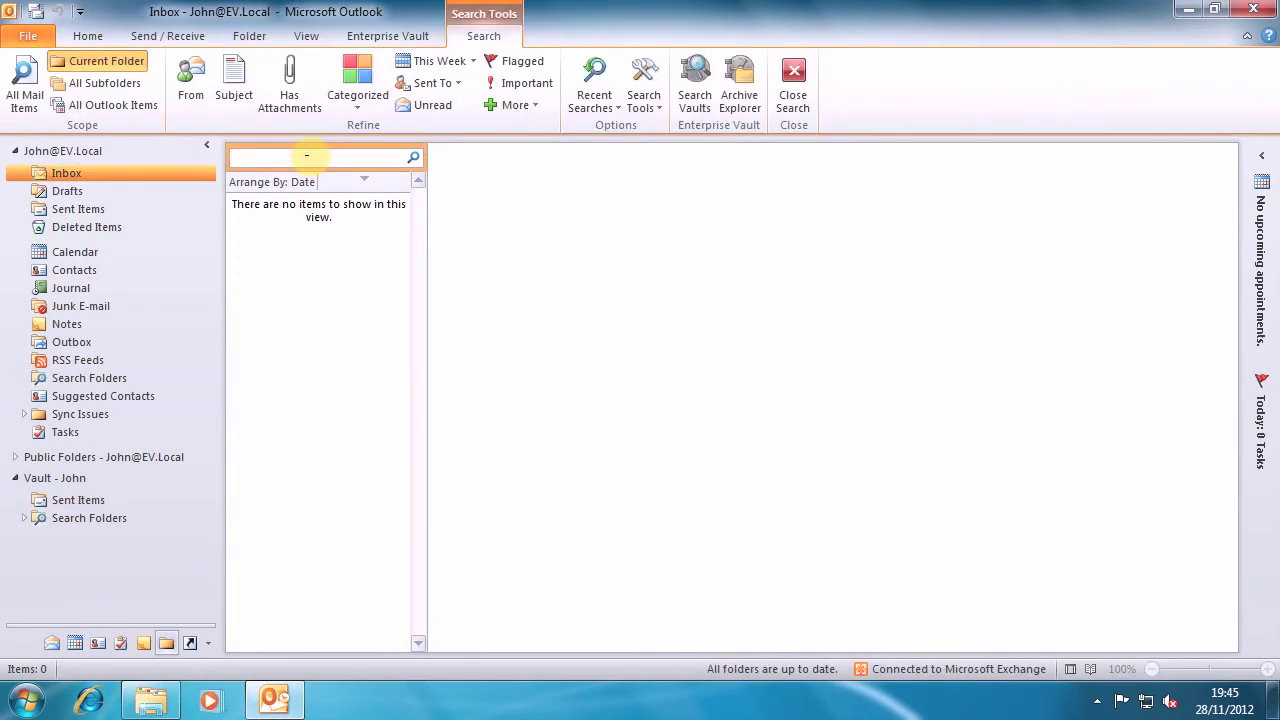
pyautogui.write('bob')
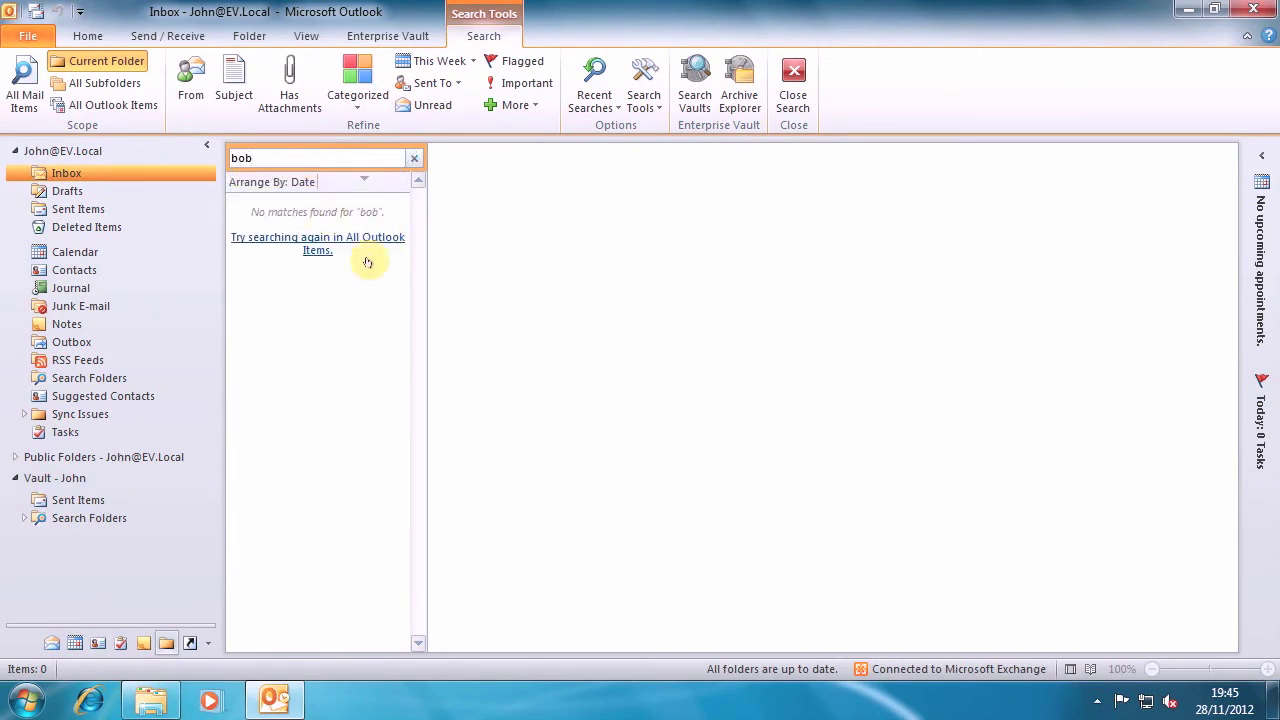
pyautogui.click(323, 240)
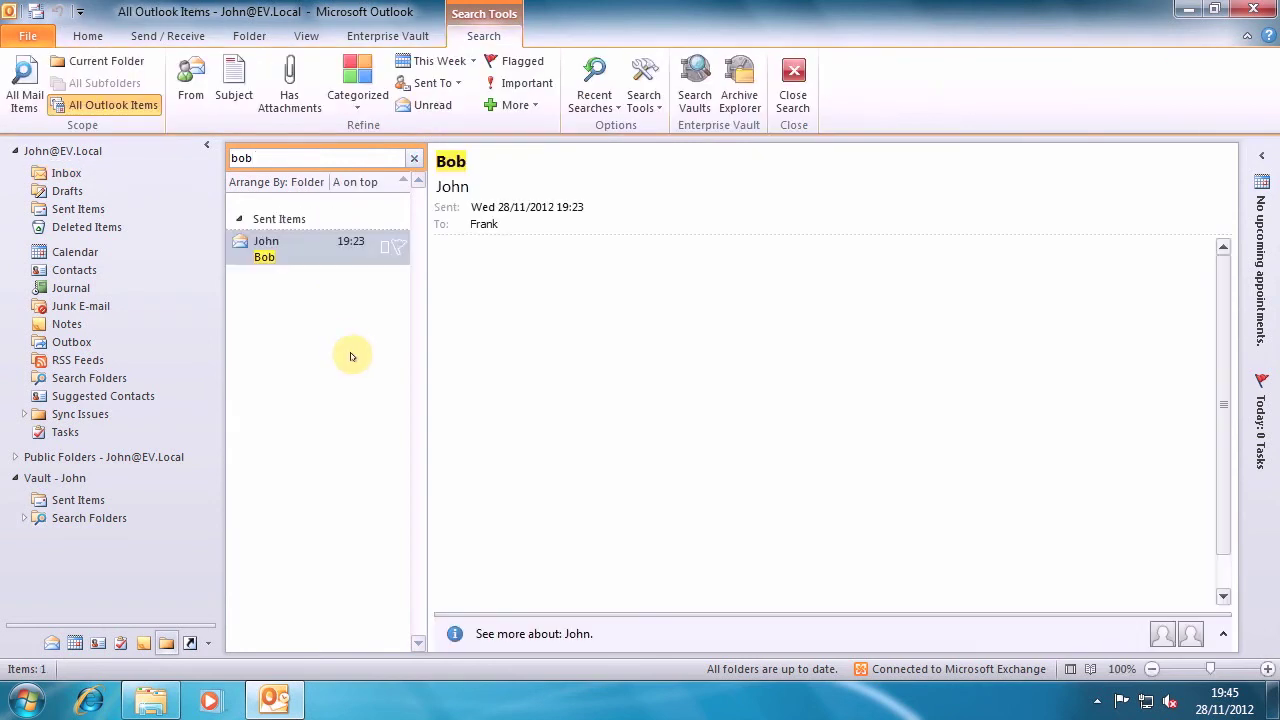
pyautogui.click(308, 247)
pyautogui.moveTo(428, 266); pyautogui.dragTo(975, 270)
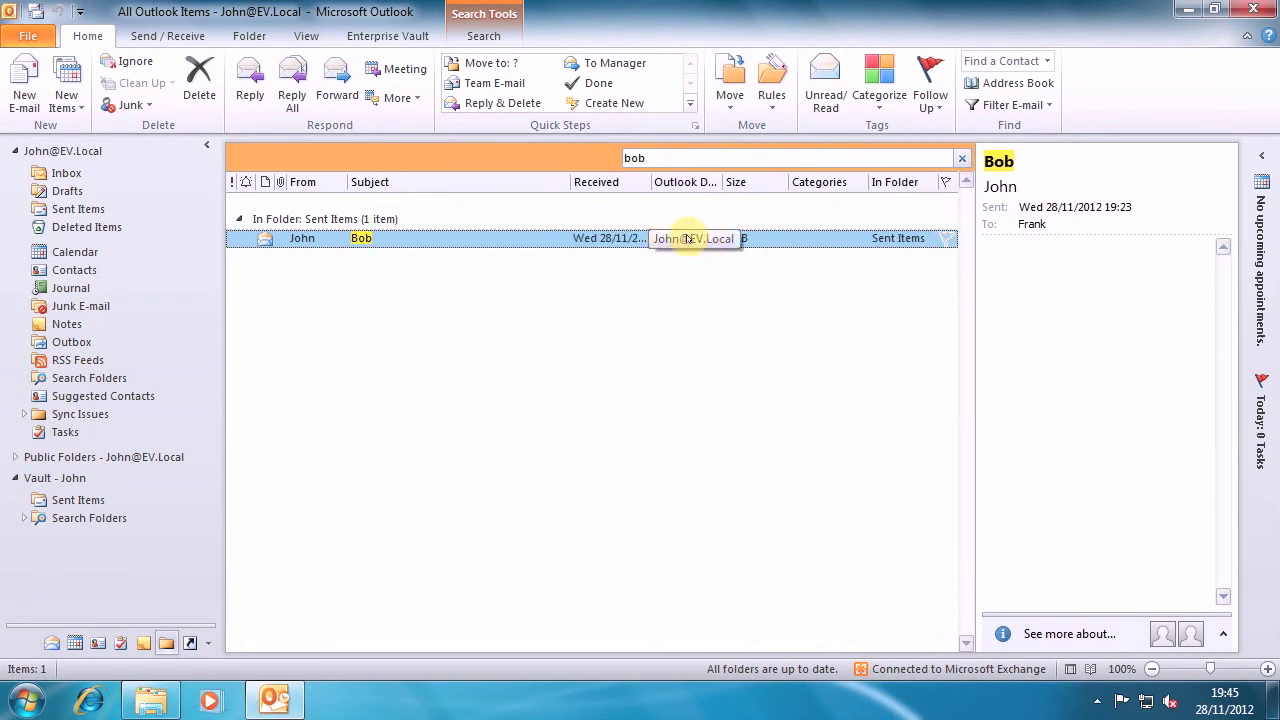
pyautogui.click(62, 208)
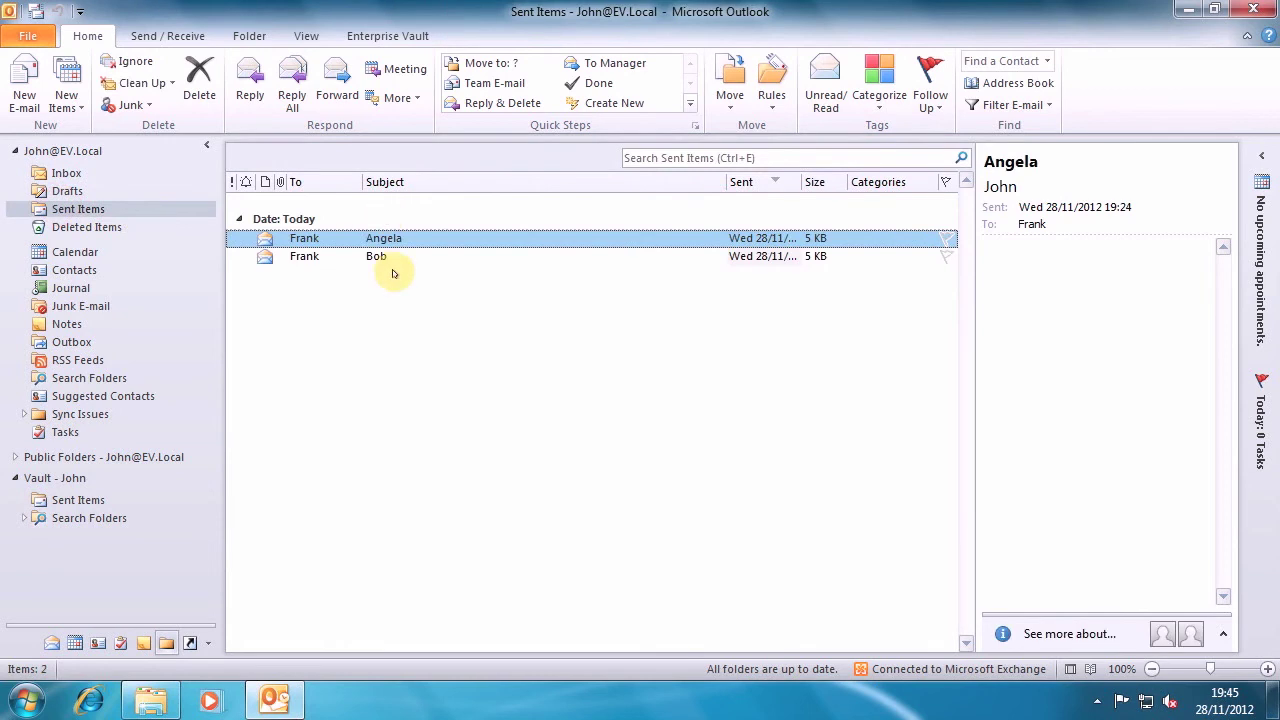
pyautogui.click(65, 173)
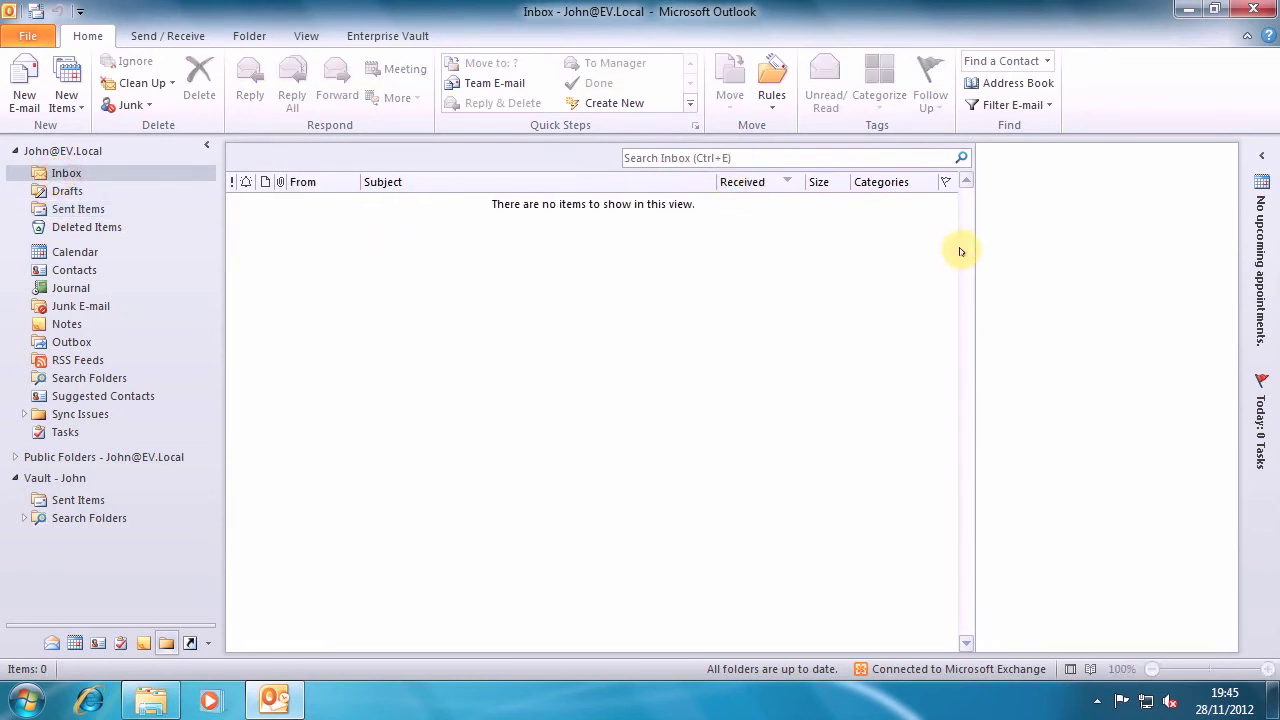
# Search all Outlook items for a second recipient's name, finding the archived vault copy
pyautogui.moveTo(968, 249); pyautogui.dragTo(526, 260)
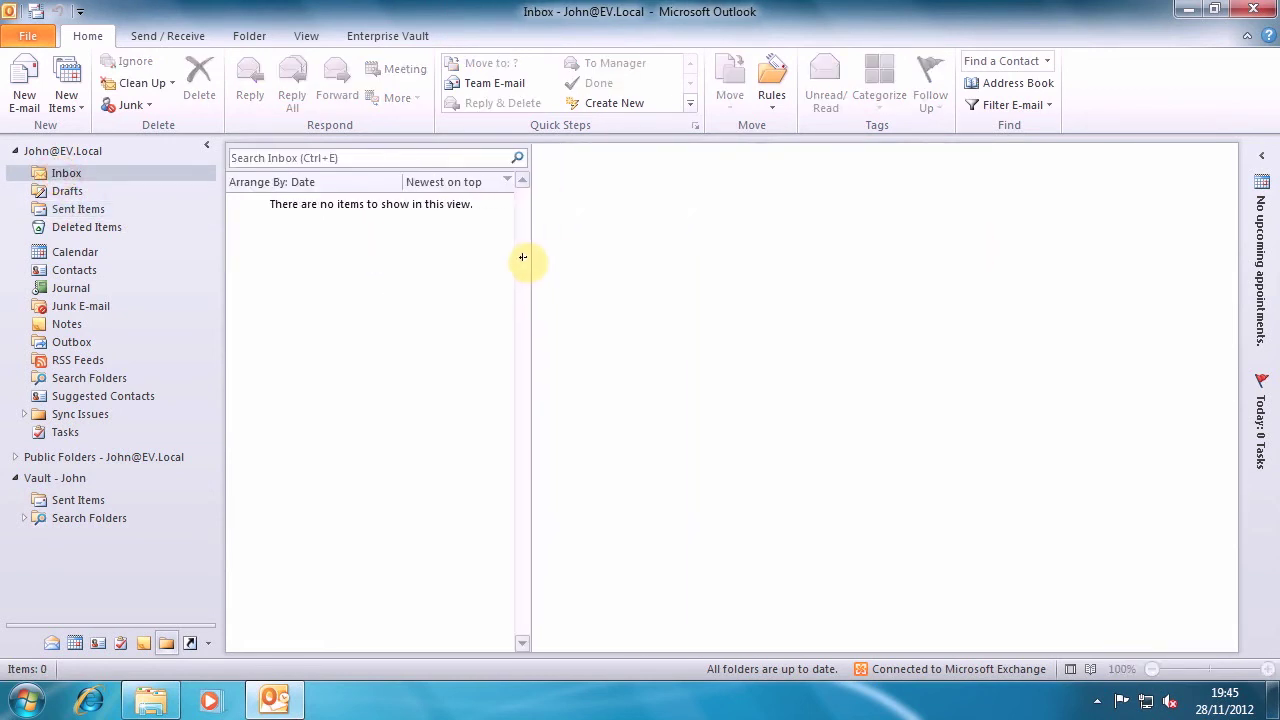
pyautogui.click(265, 157)
pyautogui.write('vicky')
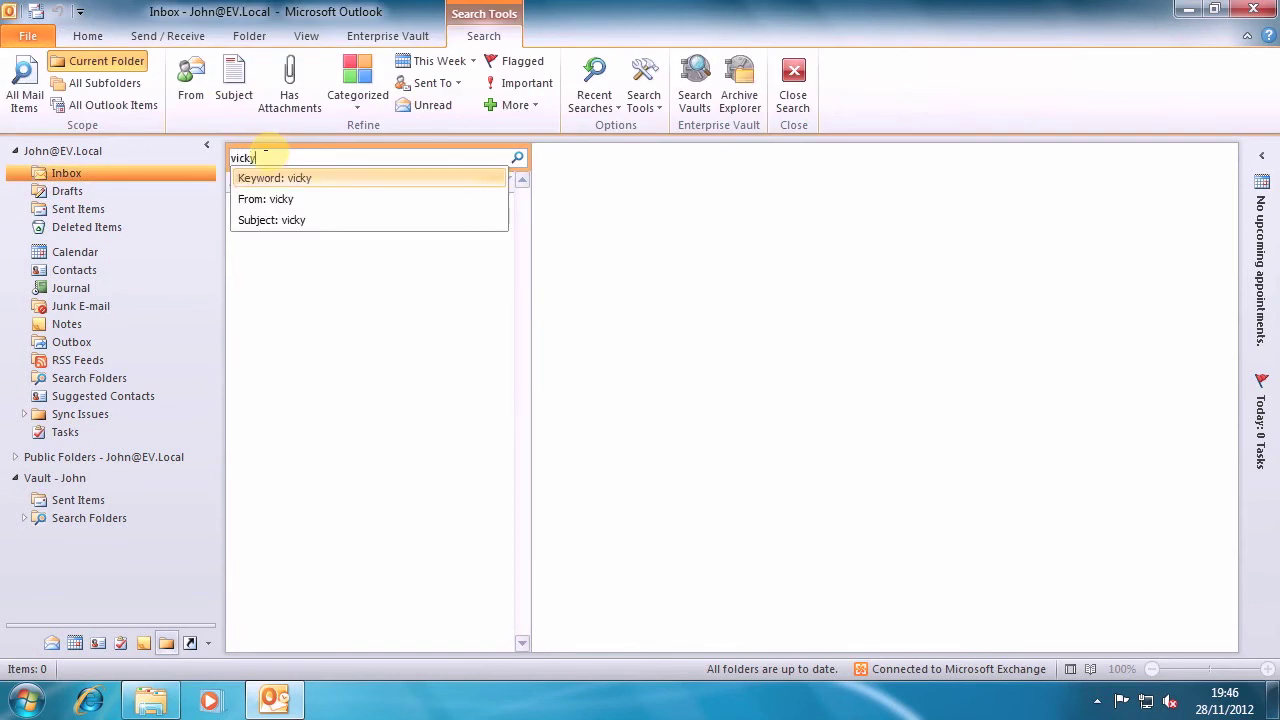
pyautogui.press('Return')
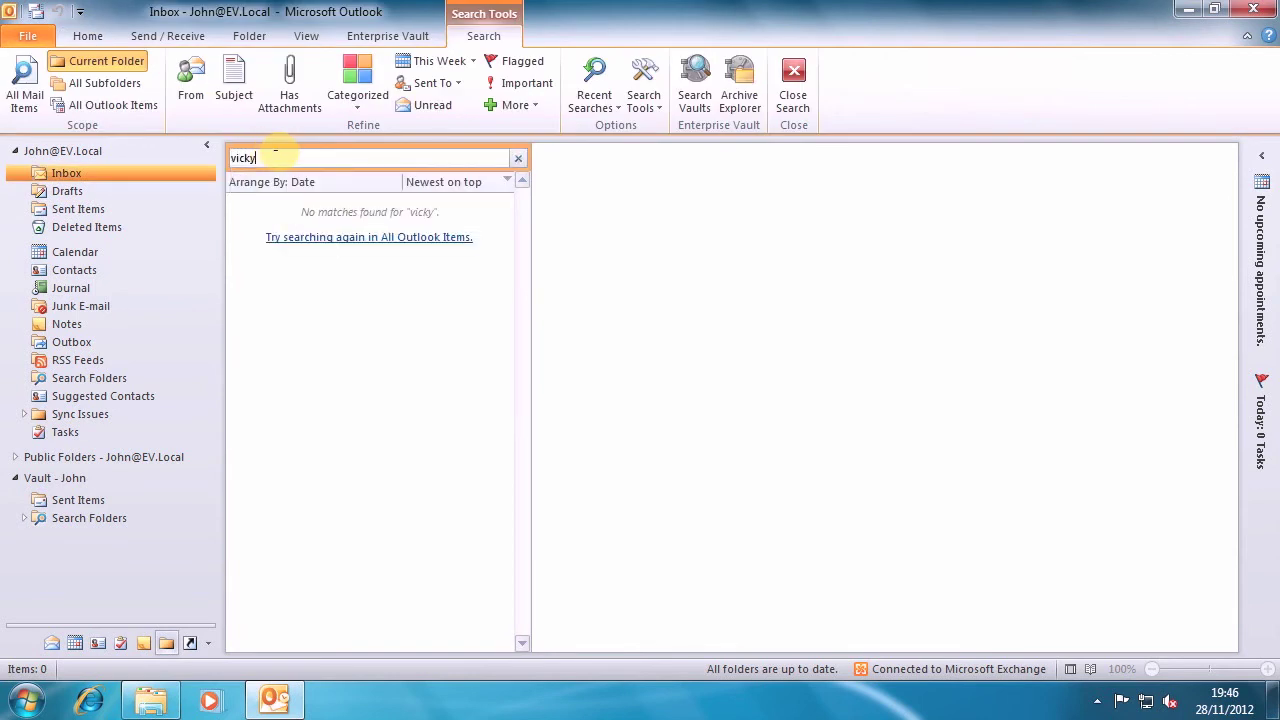
pyautogui.click(362, 237)
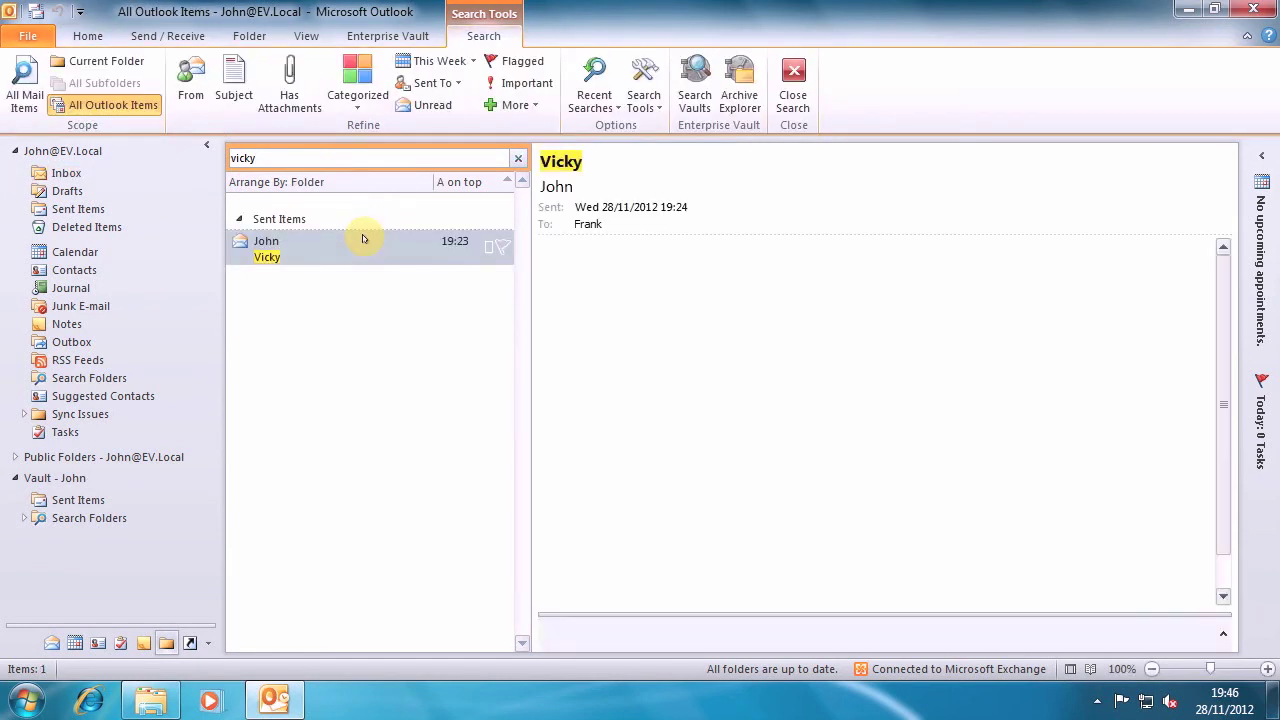
pyautogui.click(343, 253)
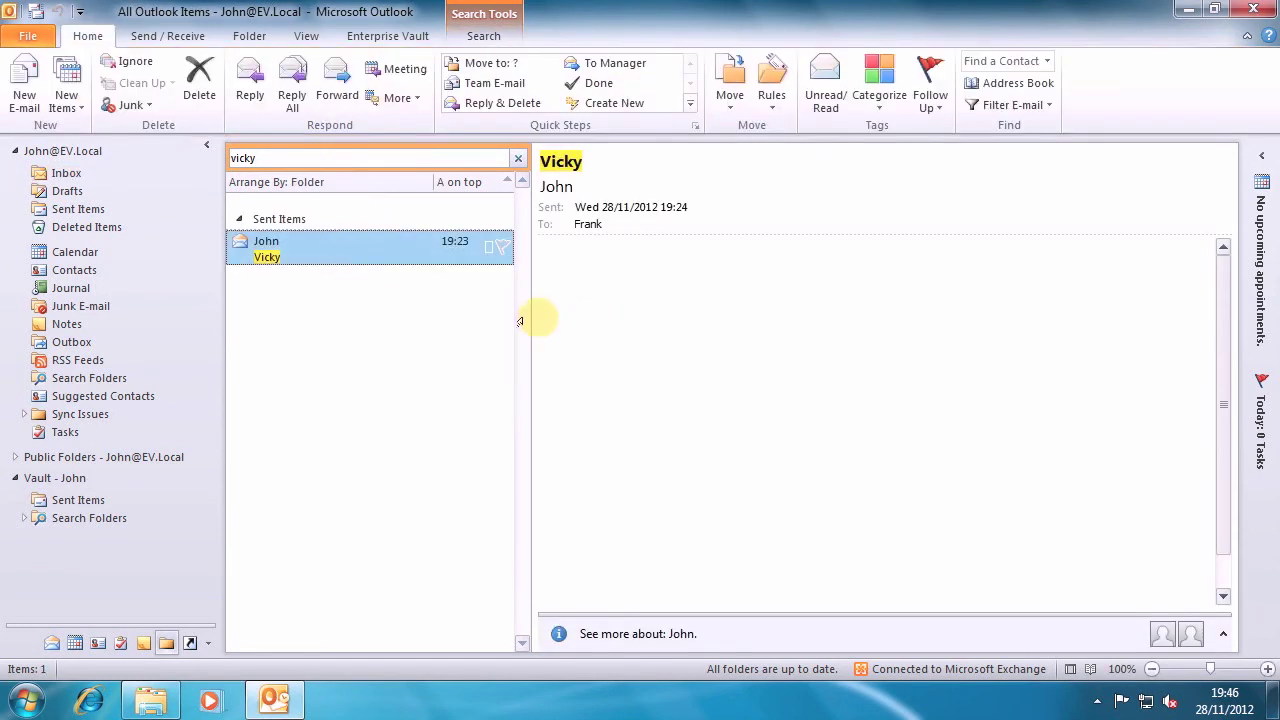
pyautogui.moveTo(525, 312); pyautogui.dragTo(1019, 345)
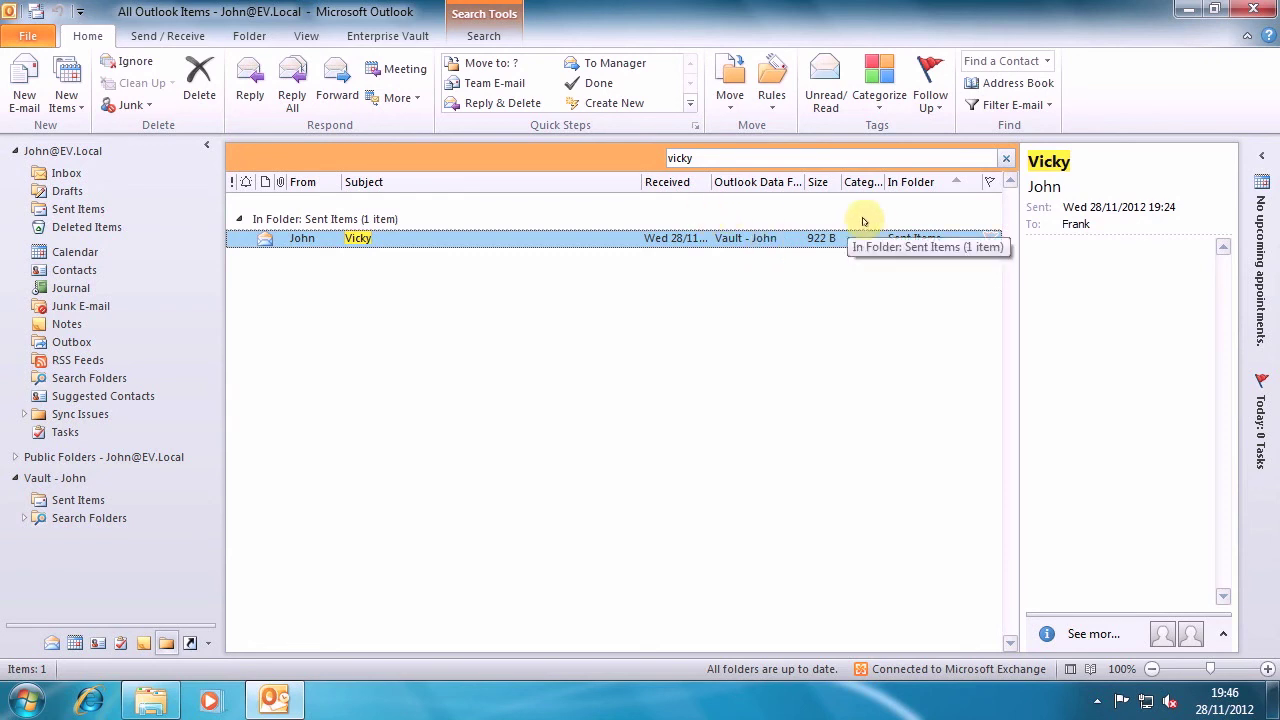
# Open and close the archived message, then bring the Vault Cache folder forward
pyautogui.doubleClick(465, 239)
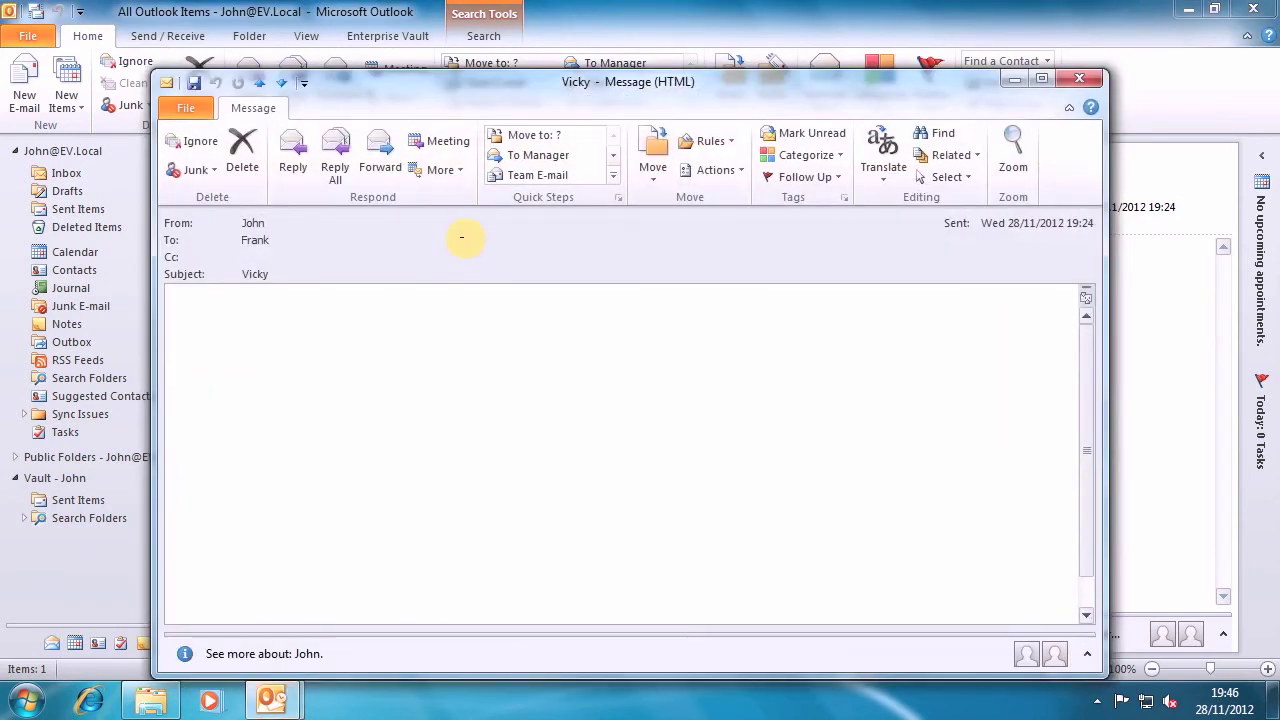
pyautogui.press('Escape')
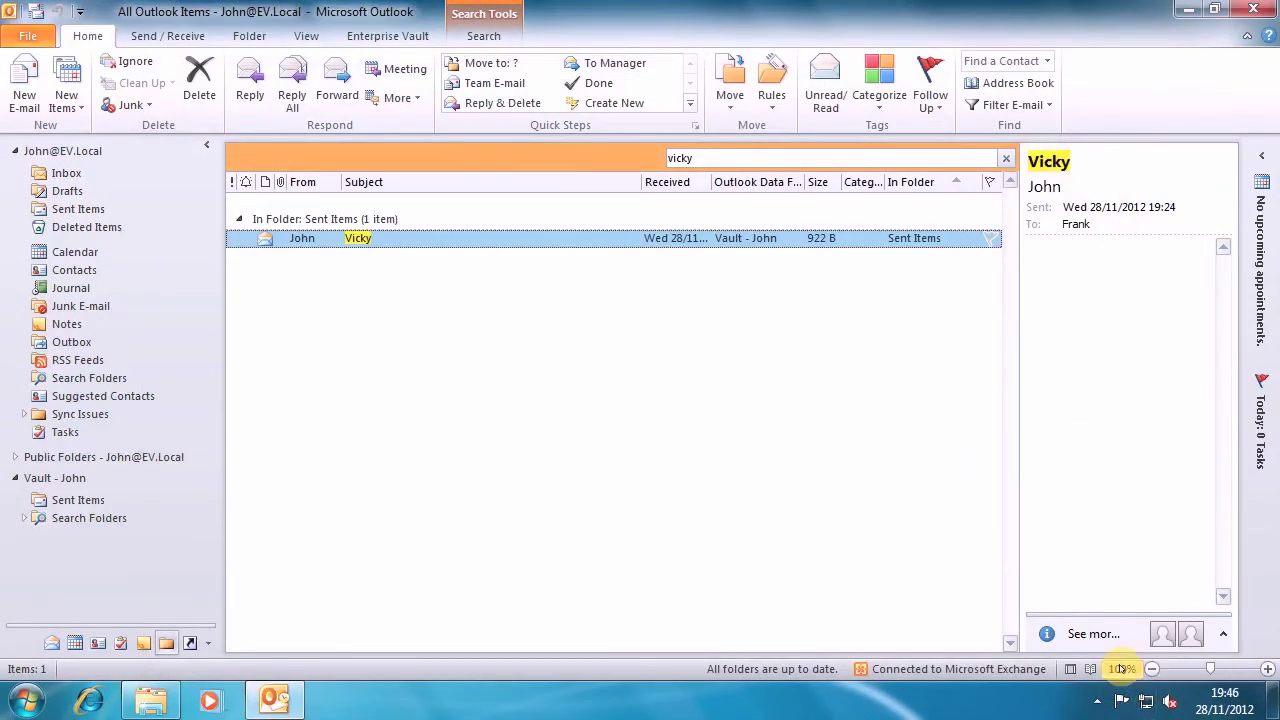
pyautogui.click(150, 700)
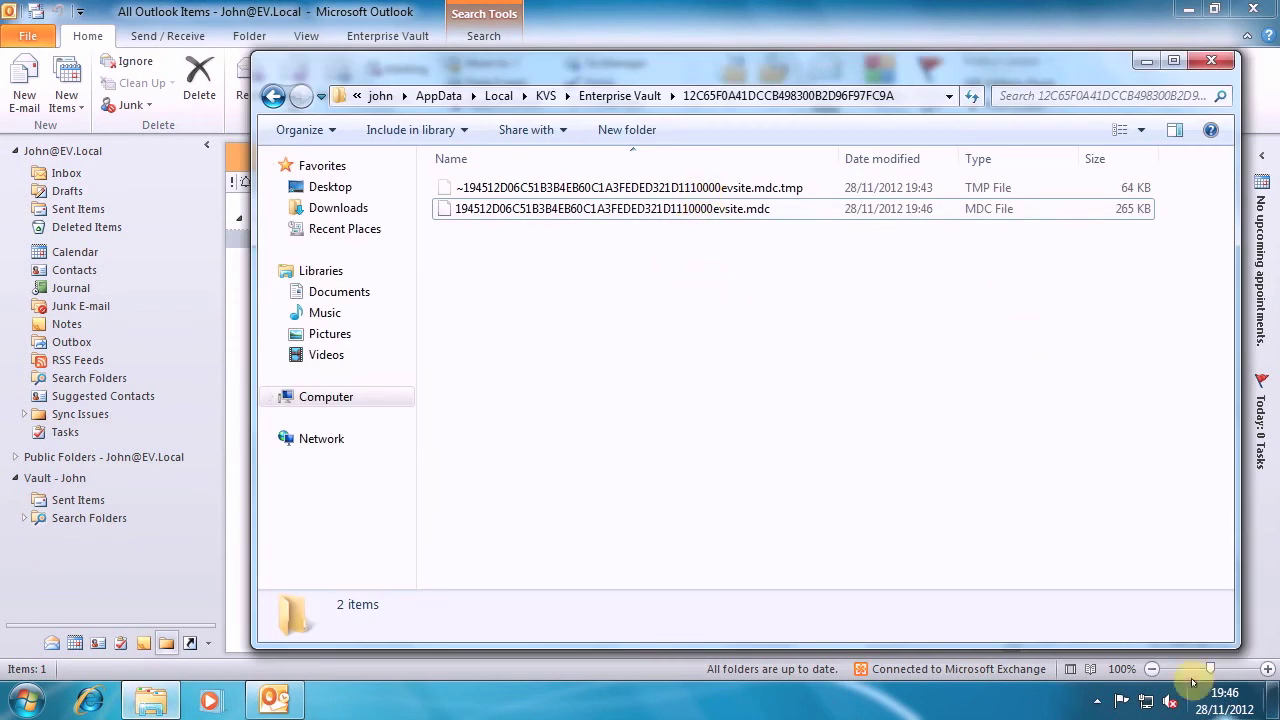
# Disconnect the machine from the network using the tray network icon
pyautogui.rightClick(1146, 700)
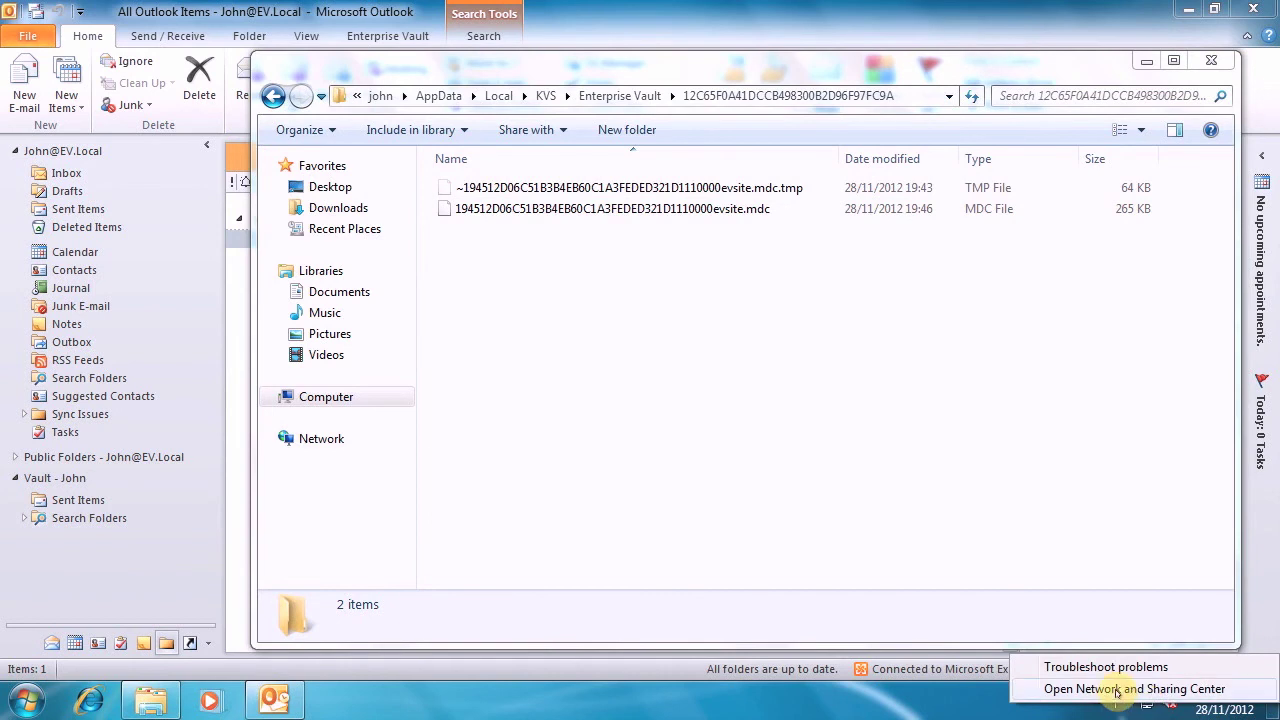
pyautogui.click(1097, 701)
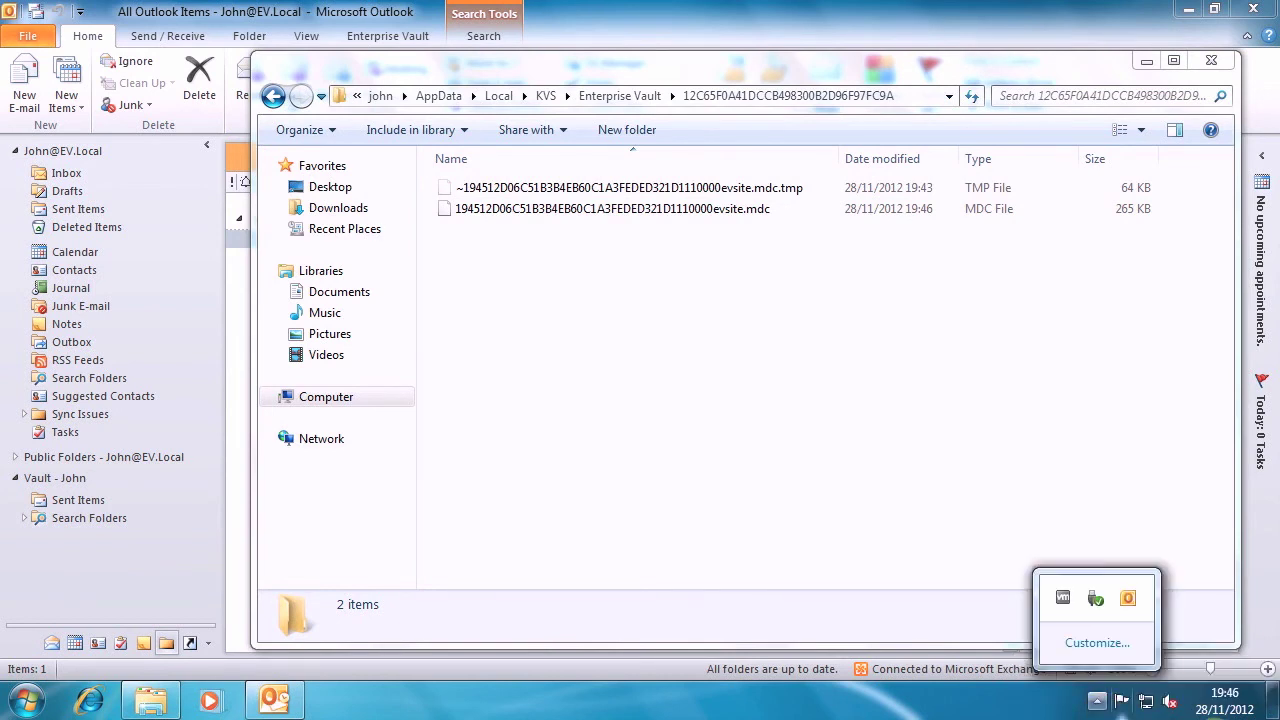
pyautogui.click(892, 601)
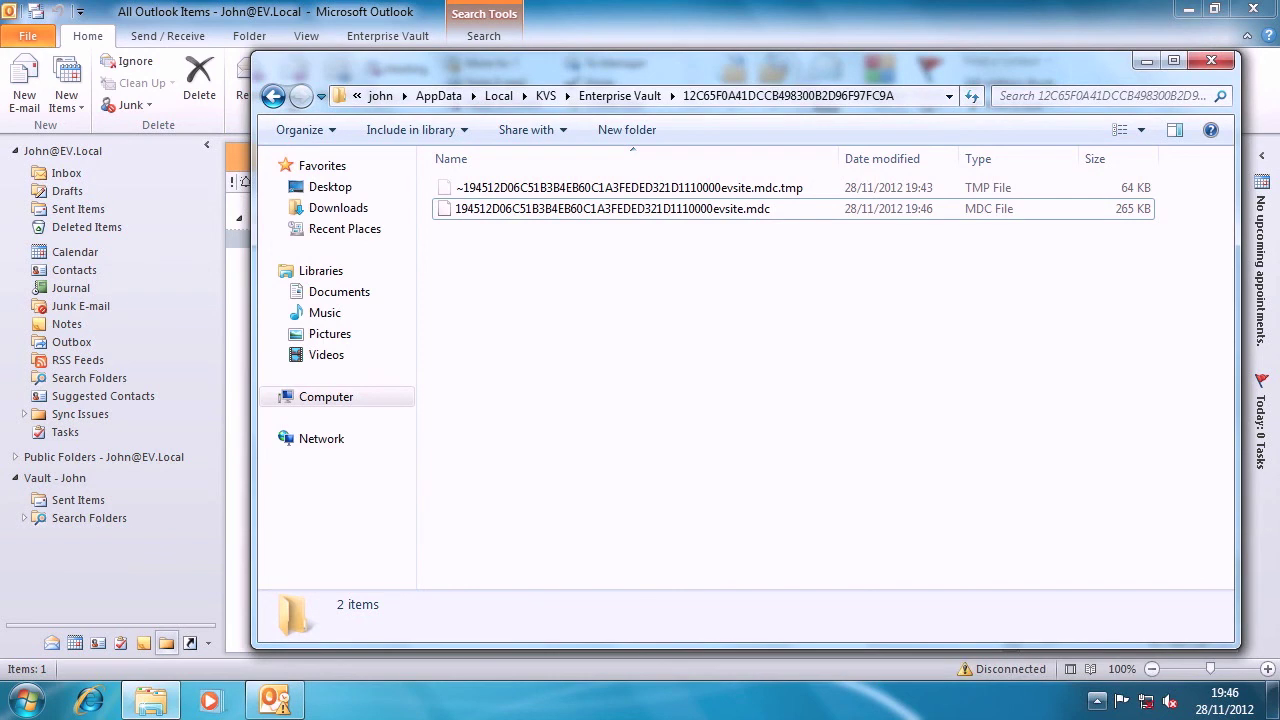
# Ping evserver.ev.local from a command prompt to confirm no response, then return to Outlook's Inbox
pyautogui.click(28, 700)
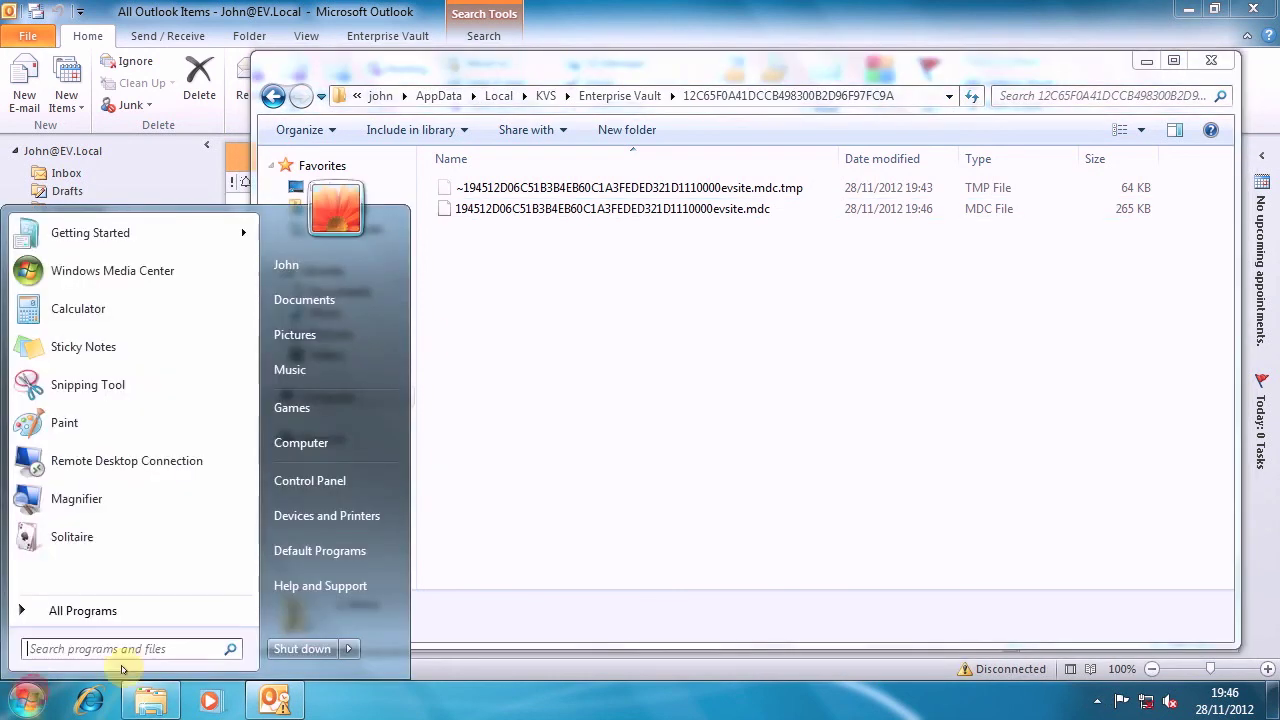
pyautogui.write('cmd')
pyautogui.press('Return')
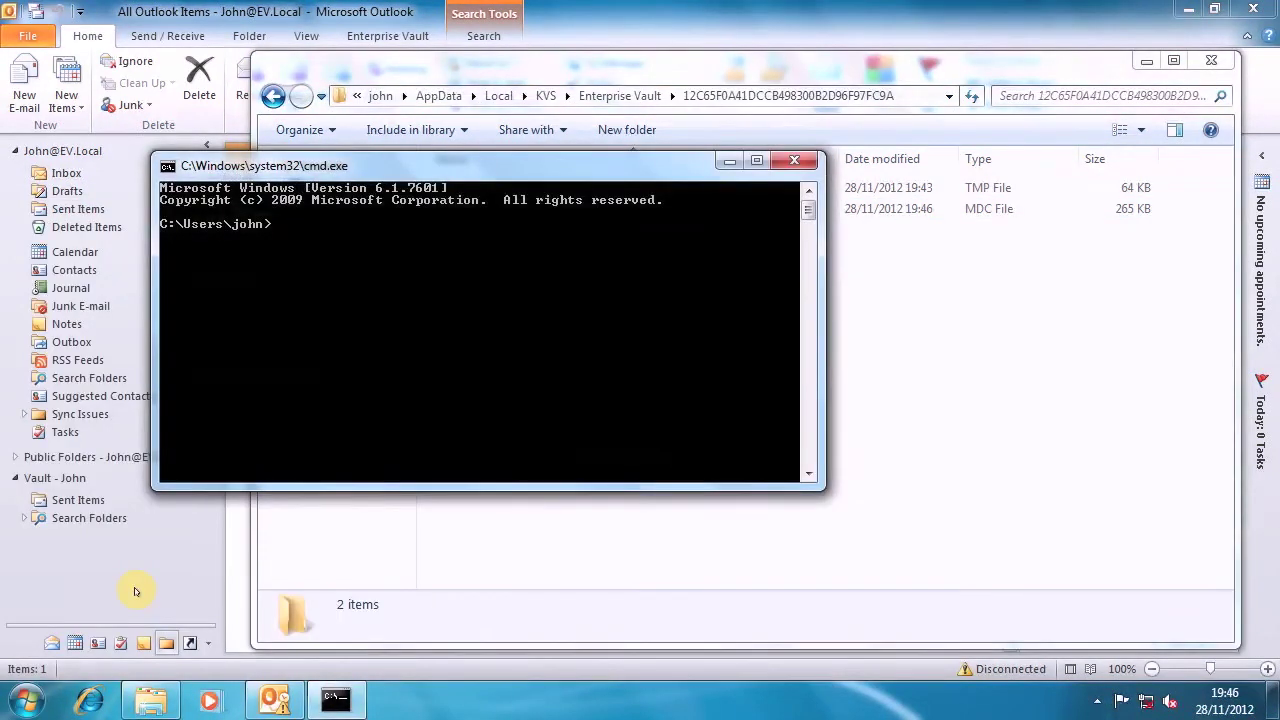
pyautogui.write('ping evserver.ev.local')
pyautogui.press('Return')
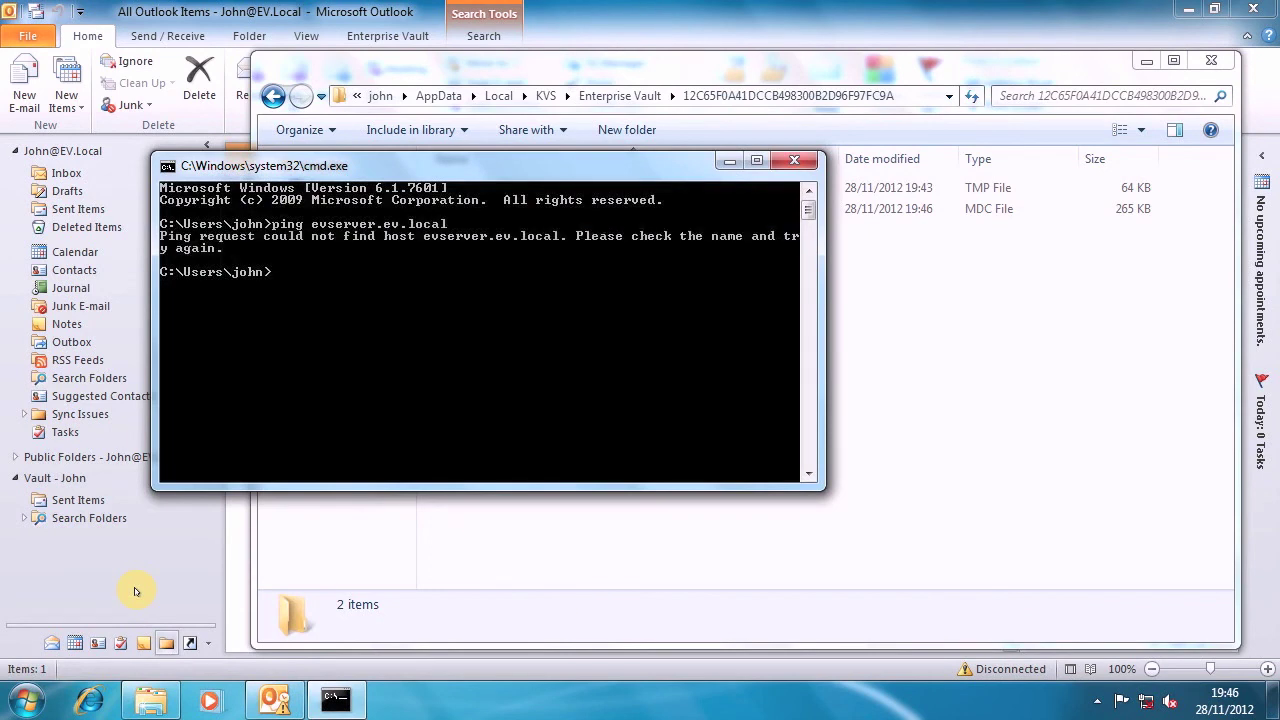
pyautogui.press('Return')
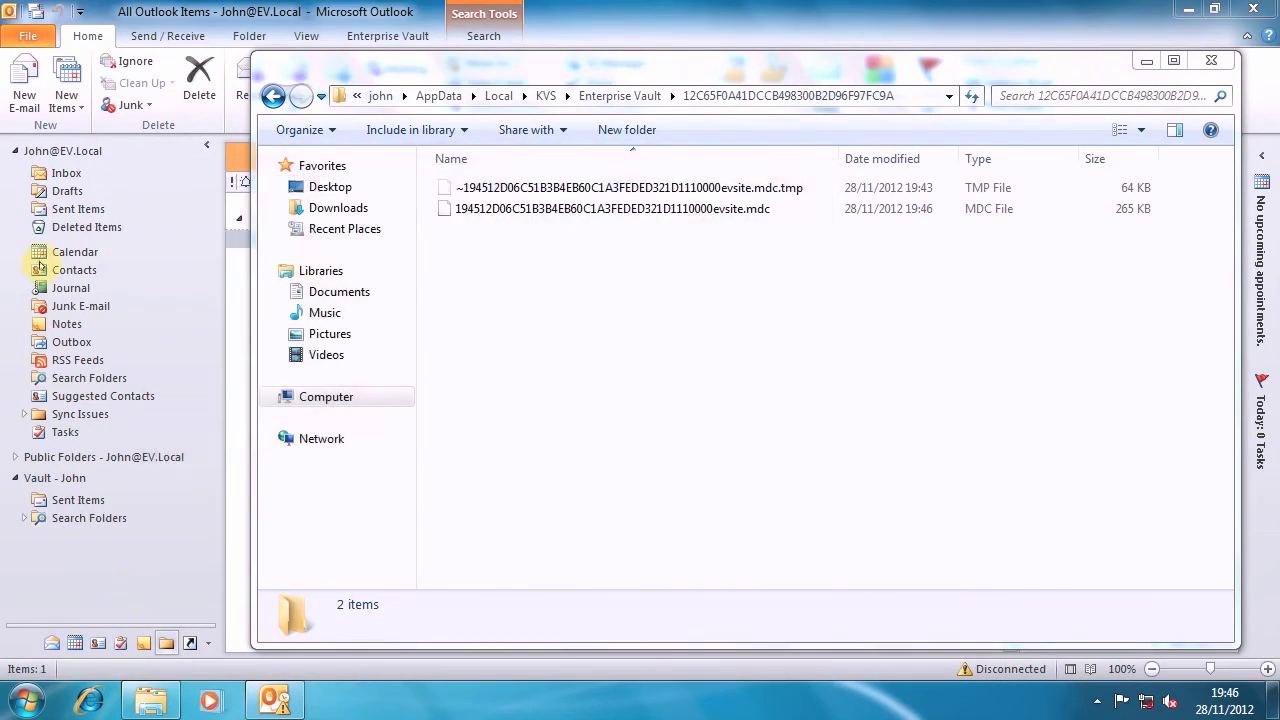
pyautogui.click(63, 162)
pyautogui.click(62, 173)
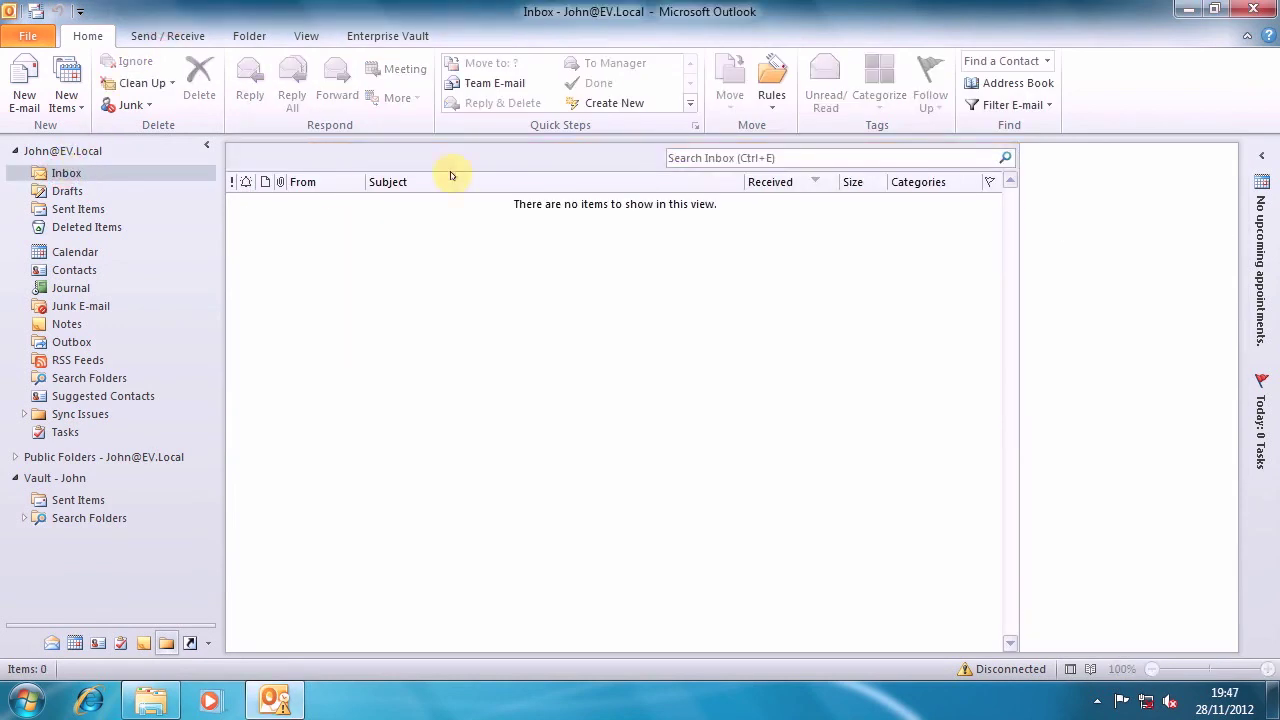
# Search all Outlook items for a third recipient's name, finding the archived vault copy
pyautogui.click(730, 157)
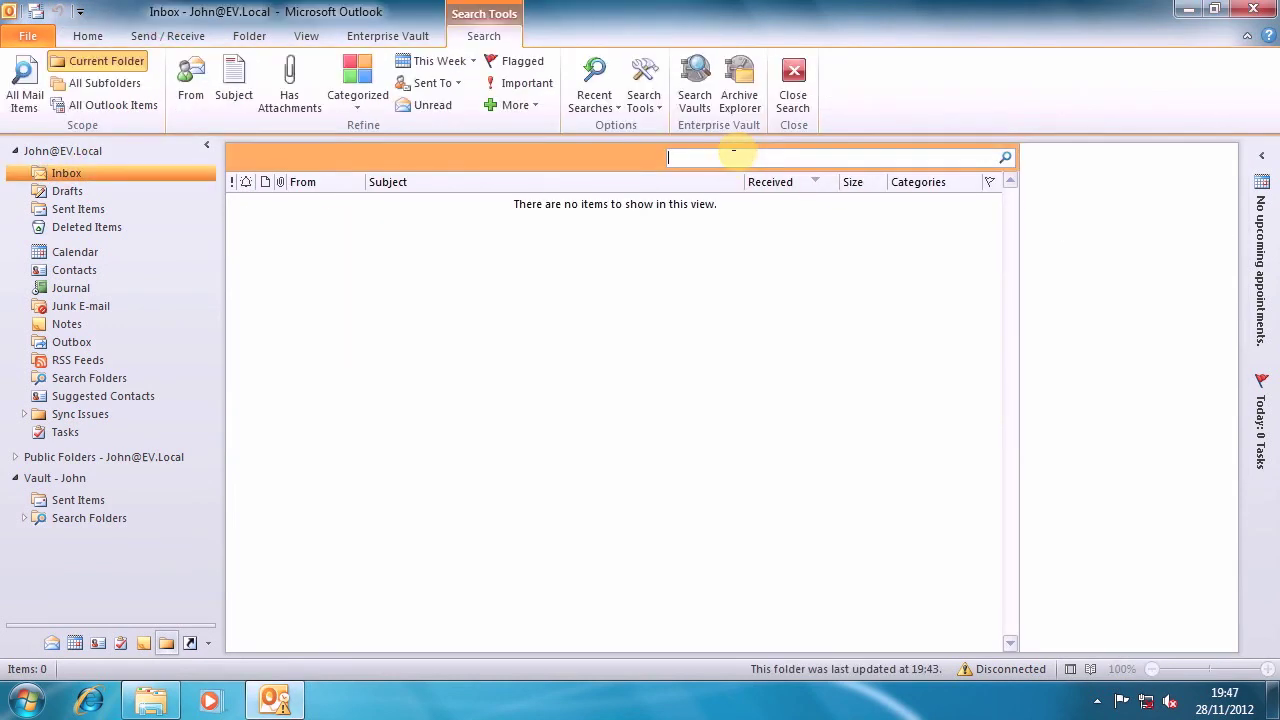
pyautogui.write('ron')
pyautogui.press('Return')
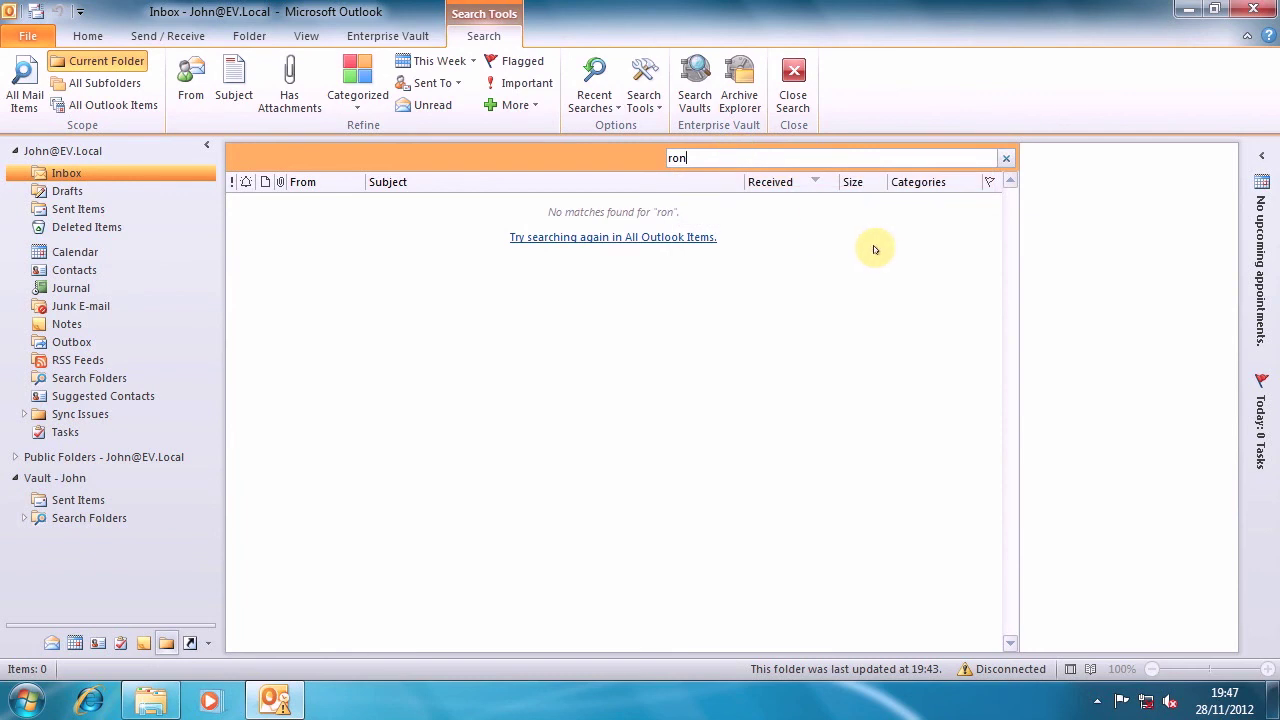
pyautogui.click(690, 237)
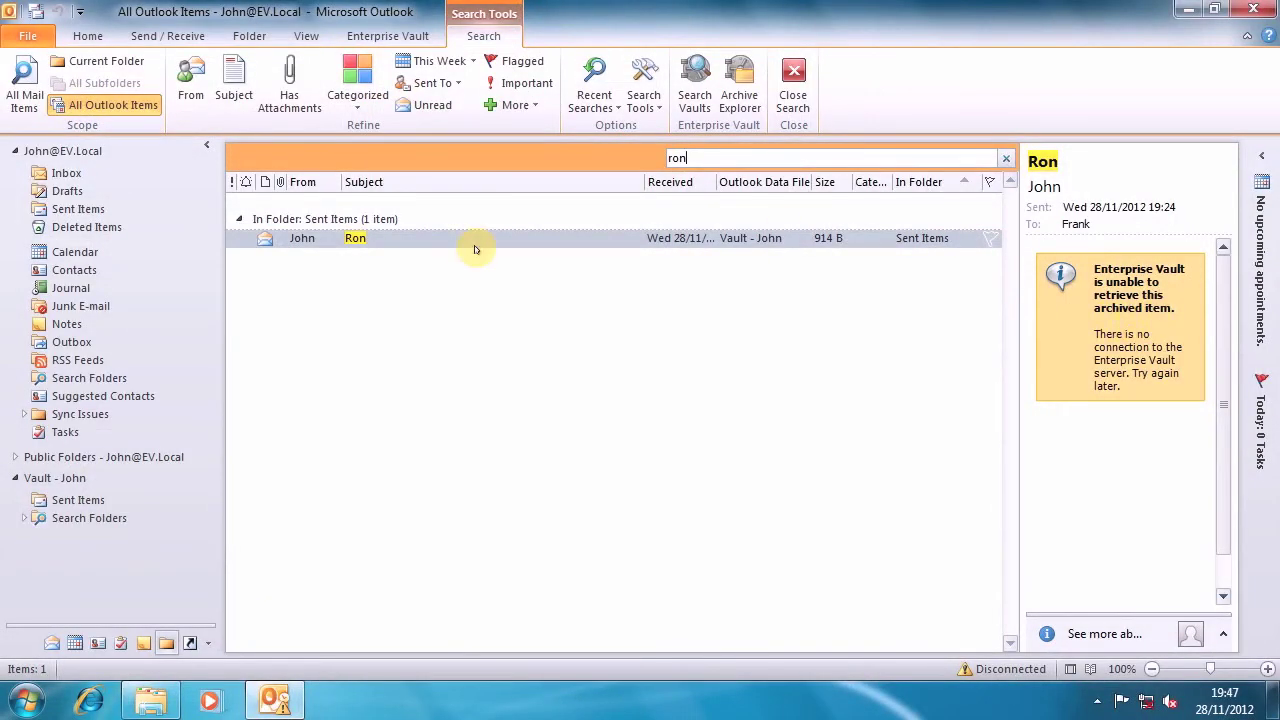
# Try opening the archived message offline, close it, and open the vault's Sent Items
pyautogui.doubleClick(395, 238)
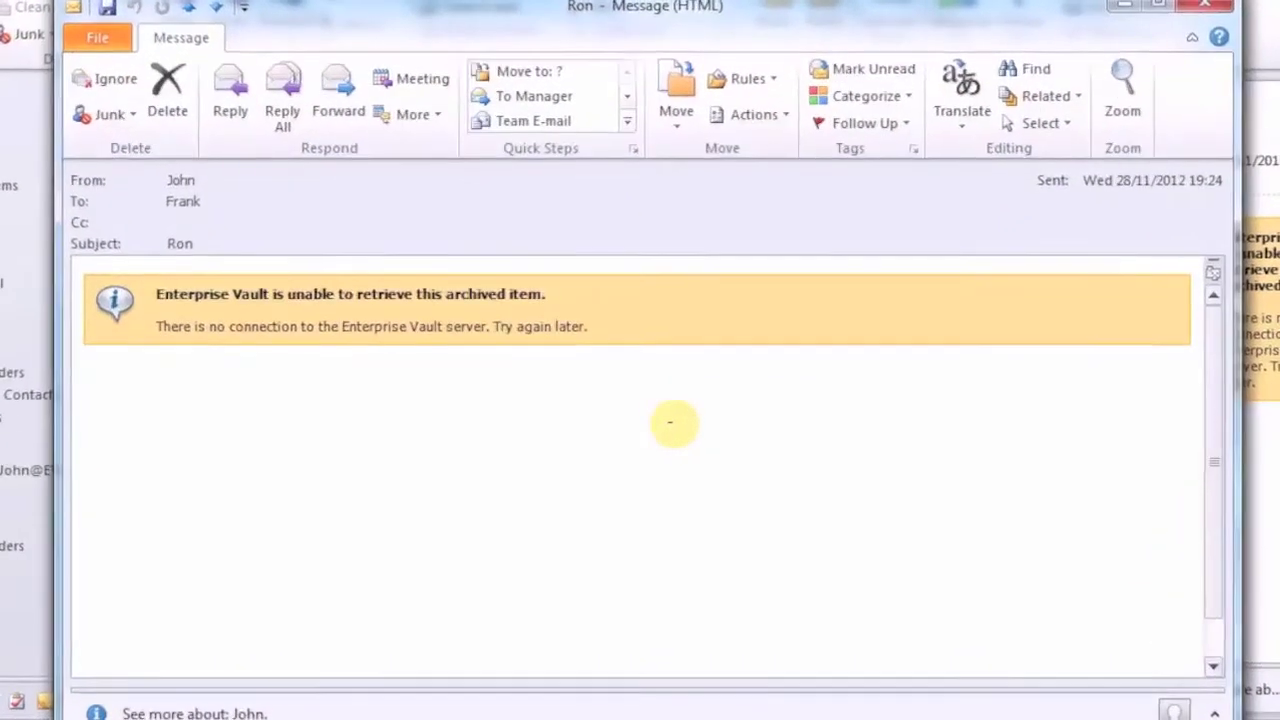
pyautogui.press('Escape')
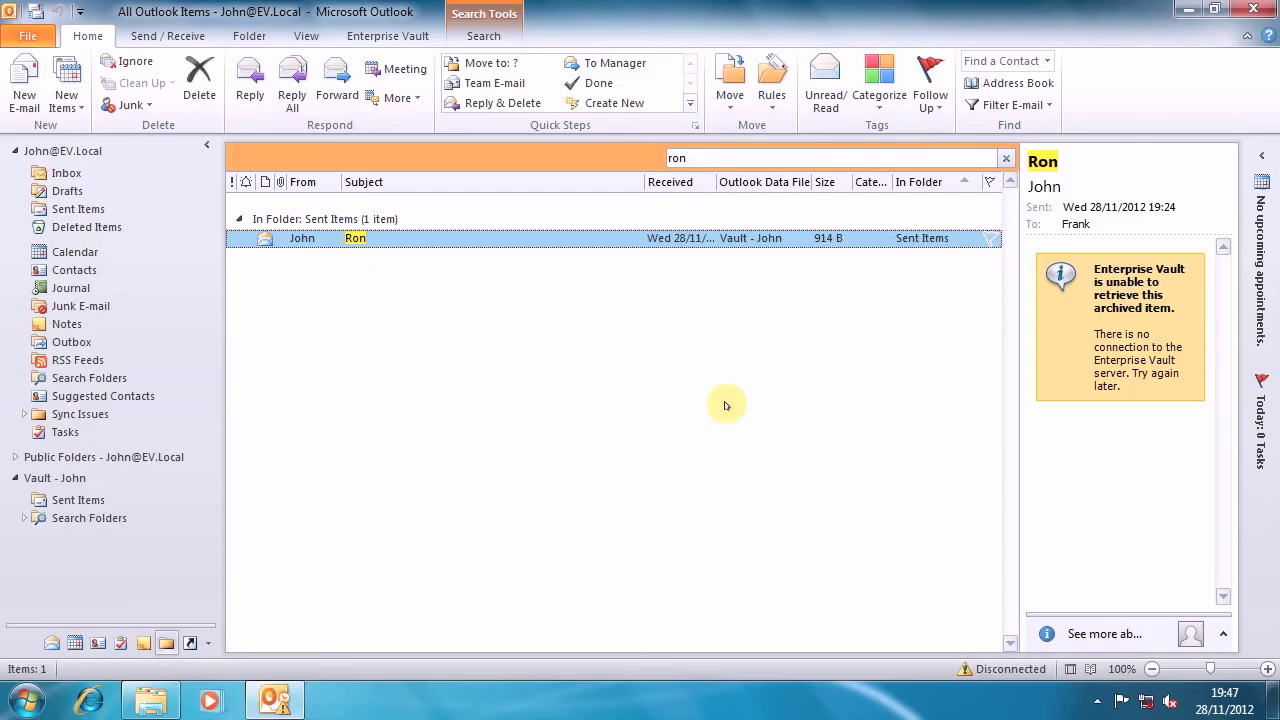
pyautogui.click(80, 501)
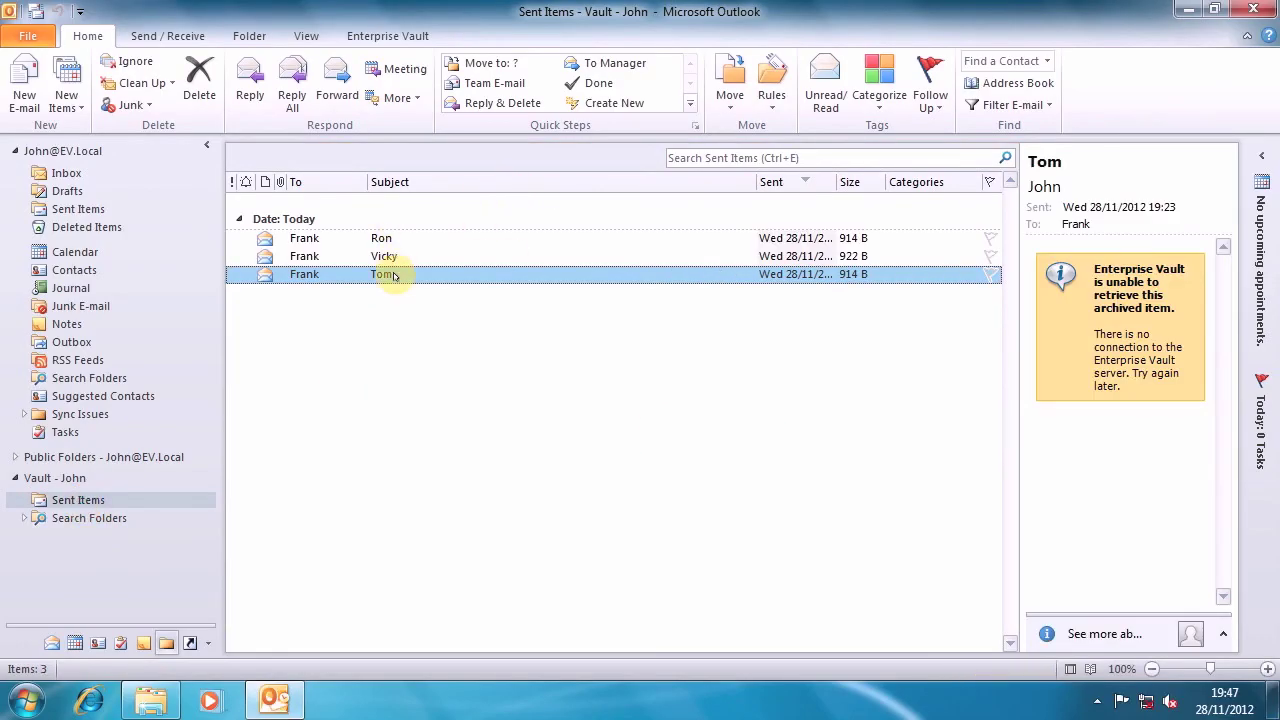